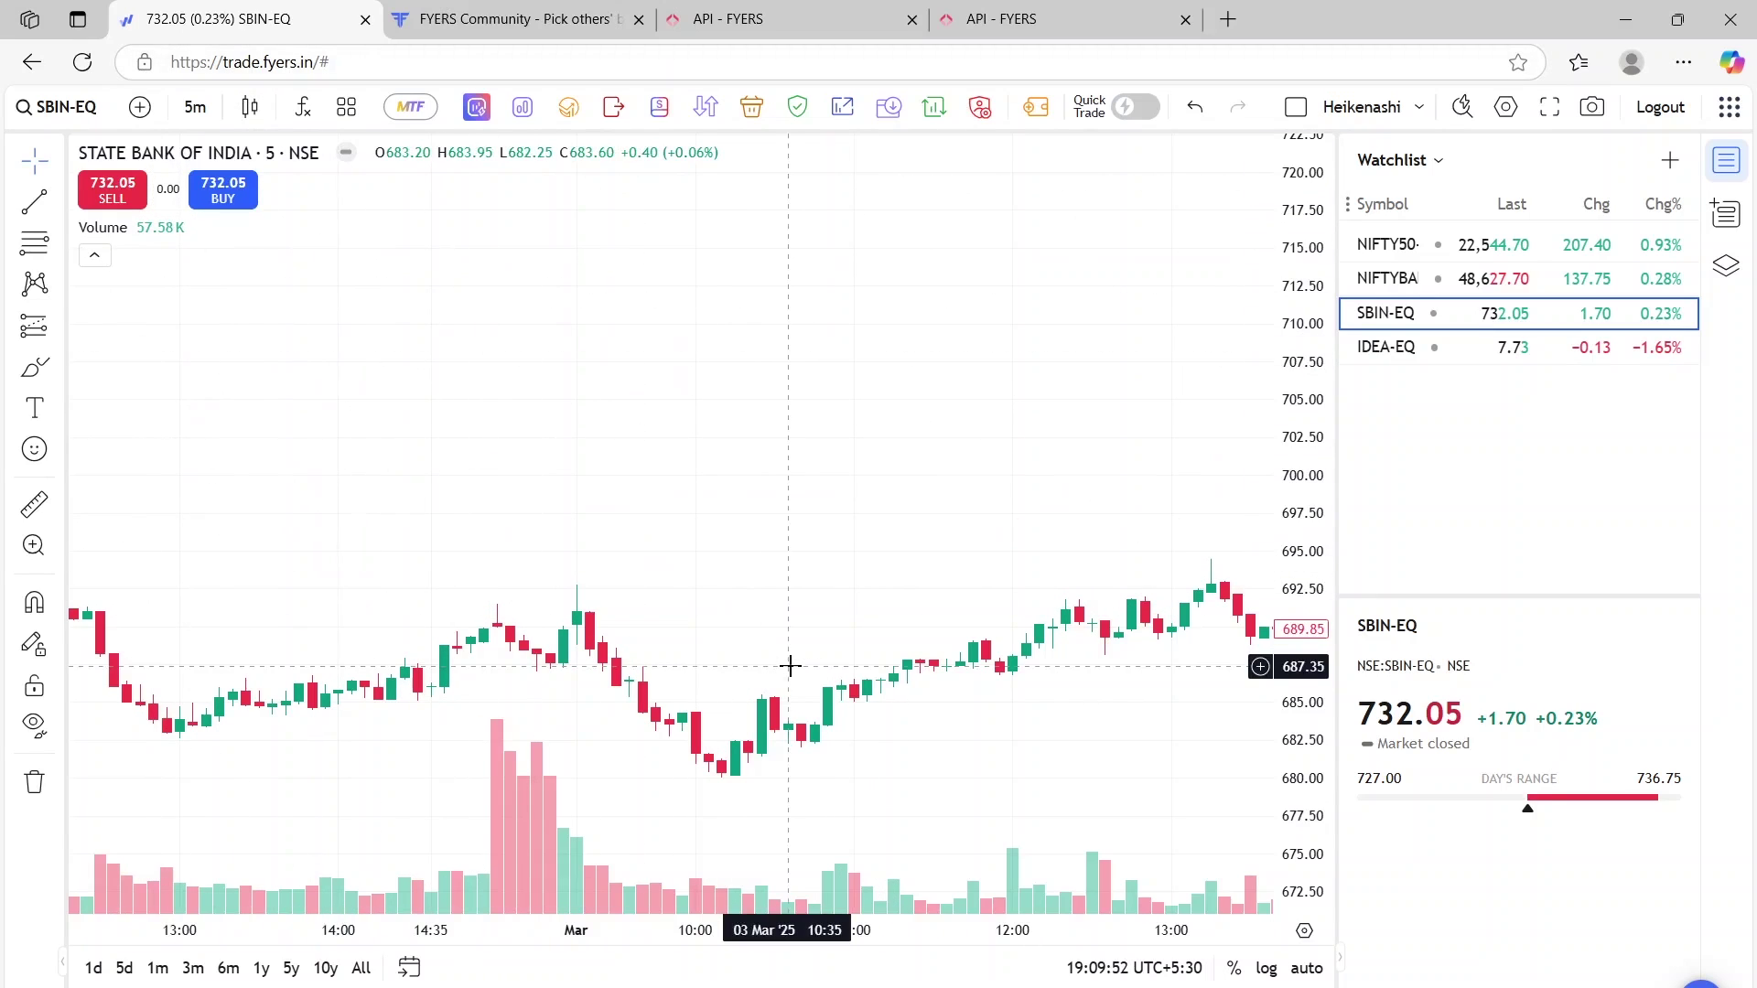
# Zoom the SBIN-EQ candlestick chart out to show more bars
pyautogui.scroll(-1, 790, 666)
pyautogui.scroll(-2, 790, 666)
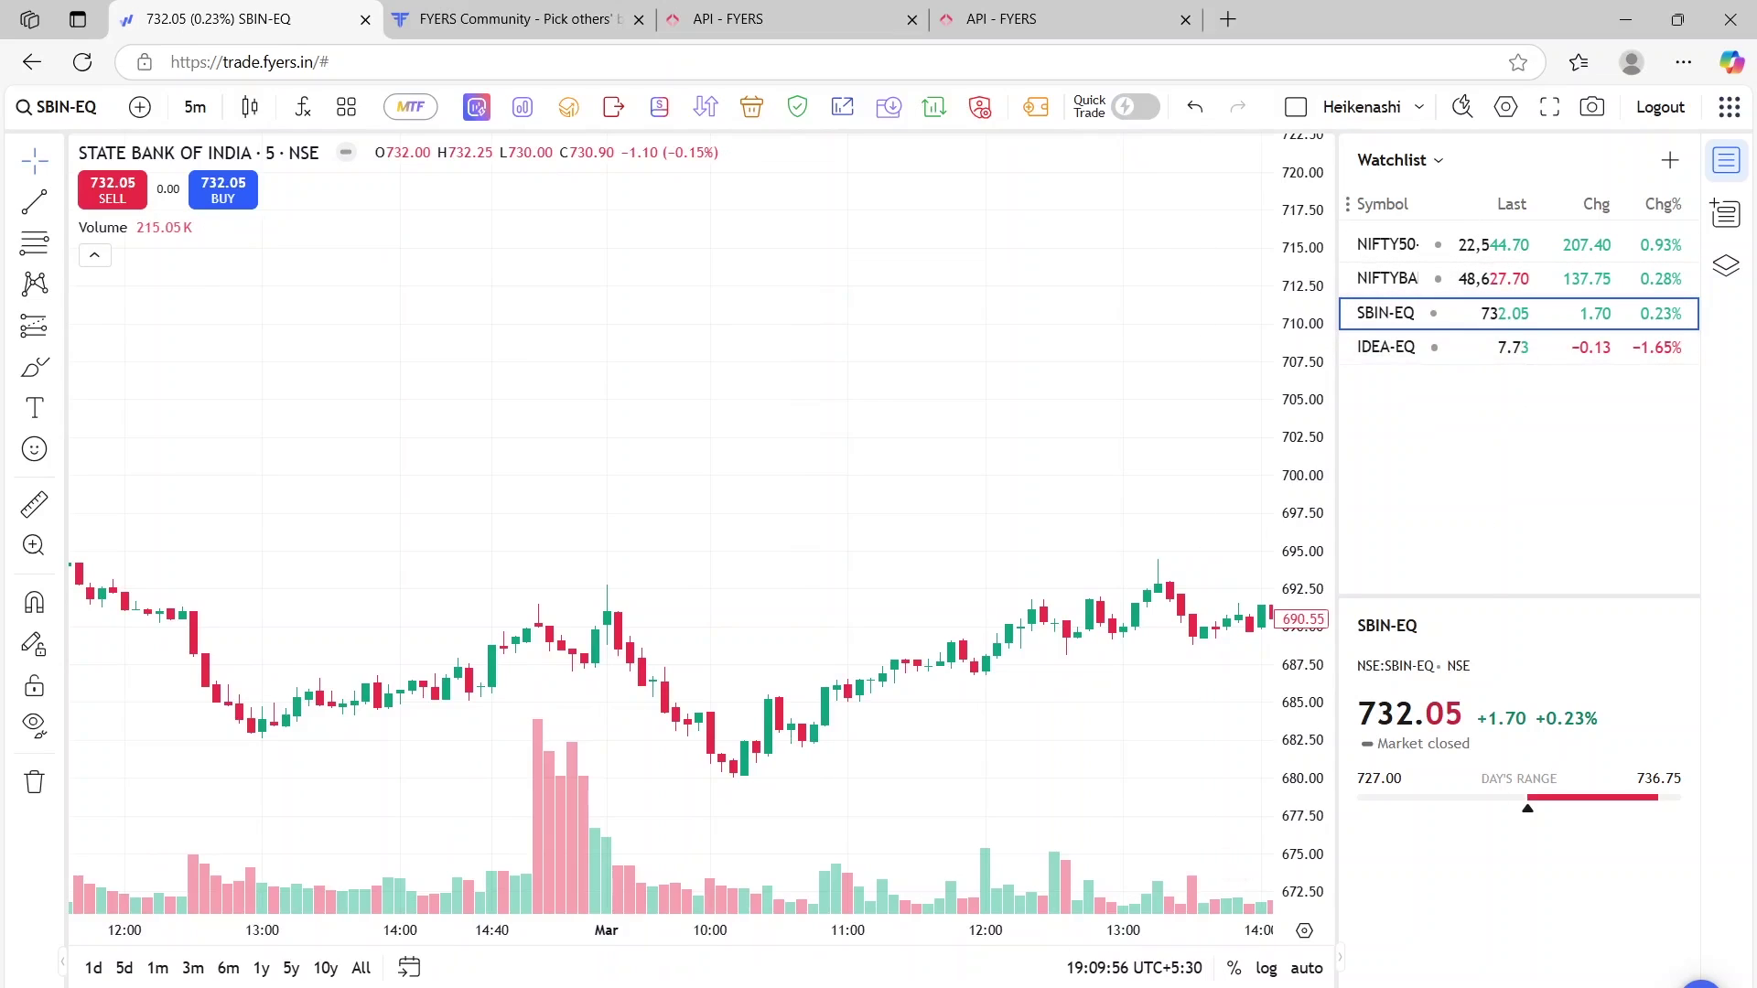
# Review the account's Positions, Orders, All Positions, Holdings and Funds tabs
pyautogui.click(150, 710)
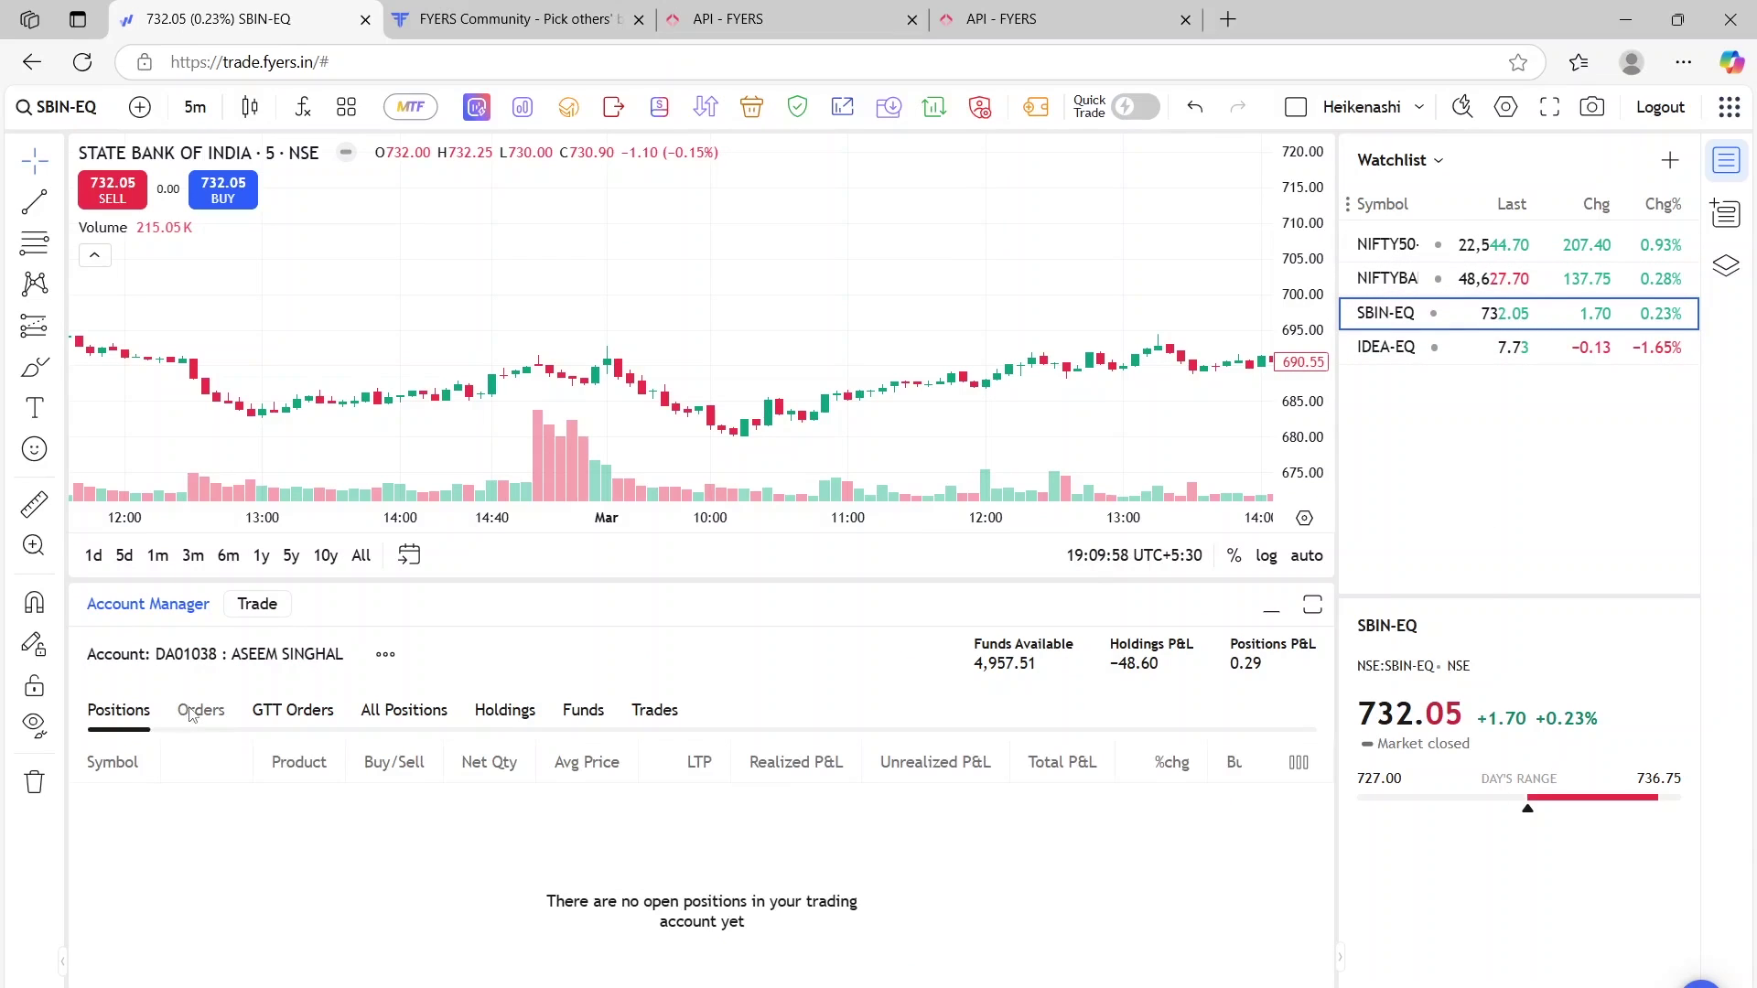
pyautogui.click(192, 716)
pyautogui.click(404, 711)
pyautogui.click(504, 711)
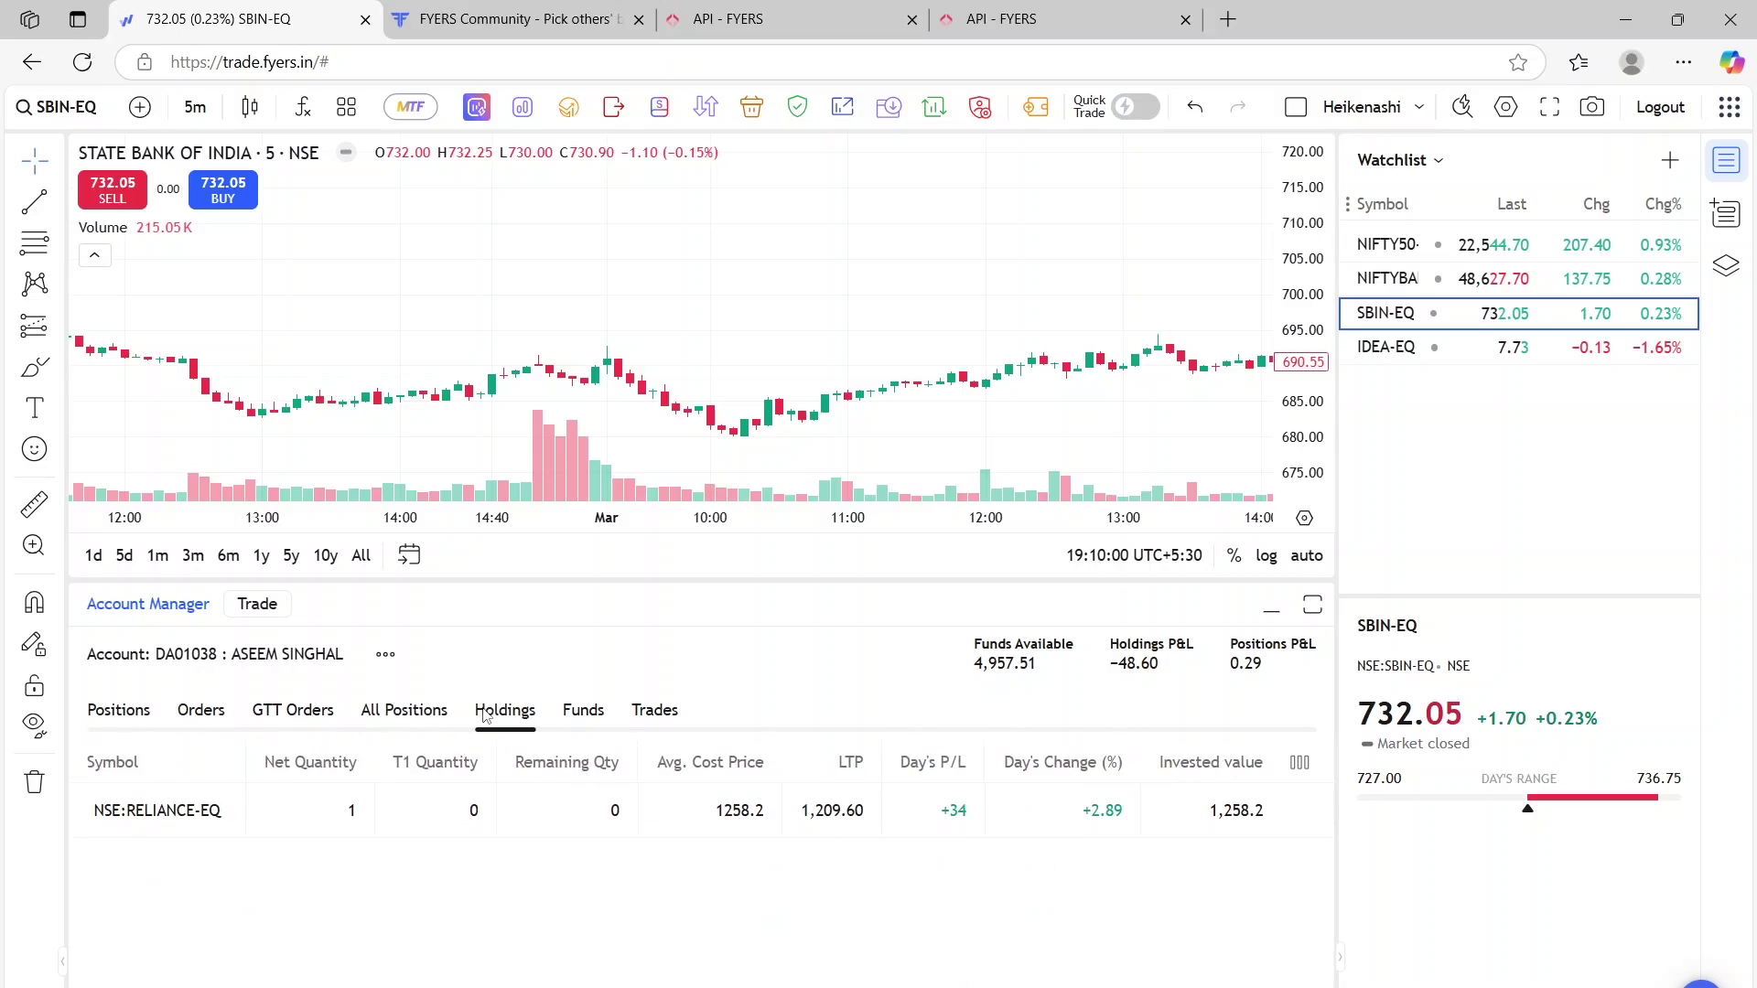
pyautogui.click(567, 713)
# Return to Positions, hide the account panel, and switch to FYERS Community
pyautogui.click(118, 710)
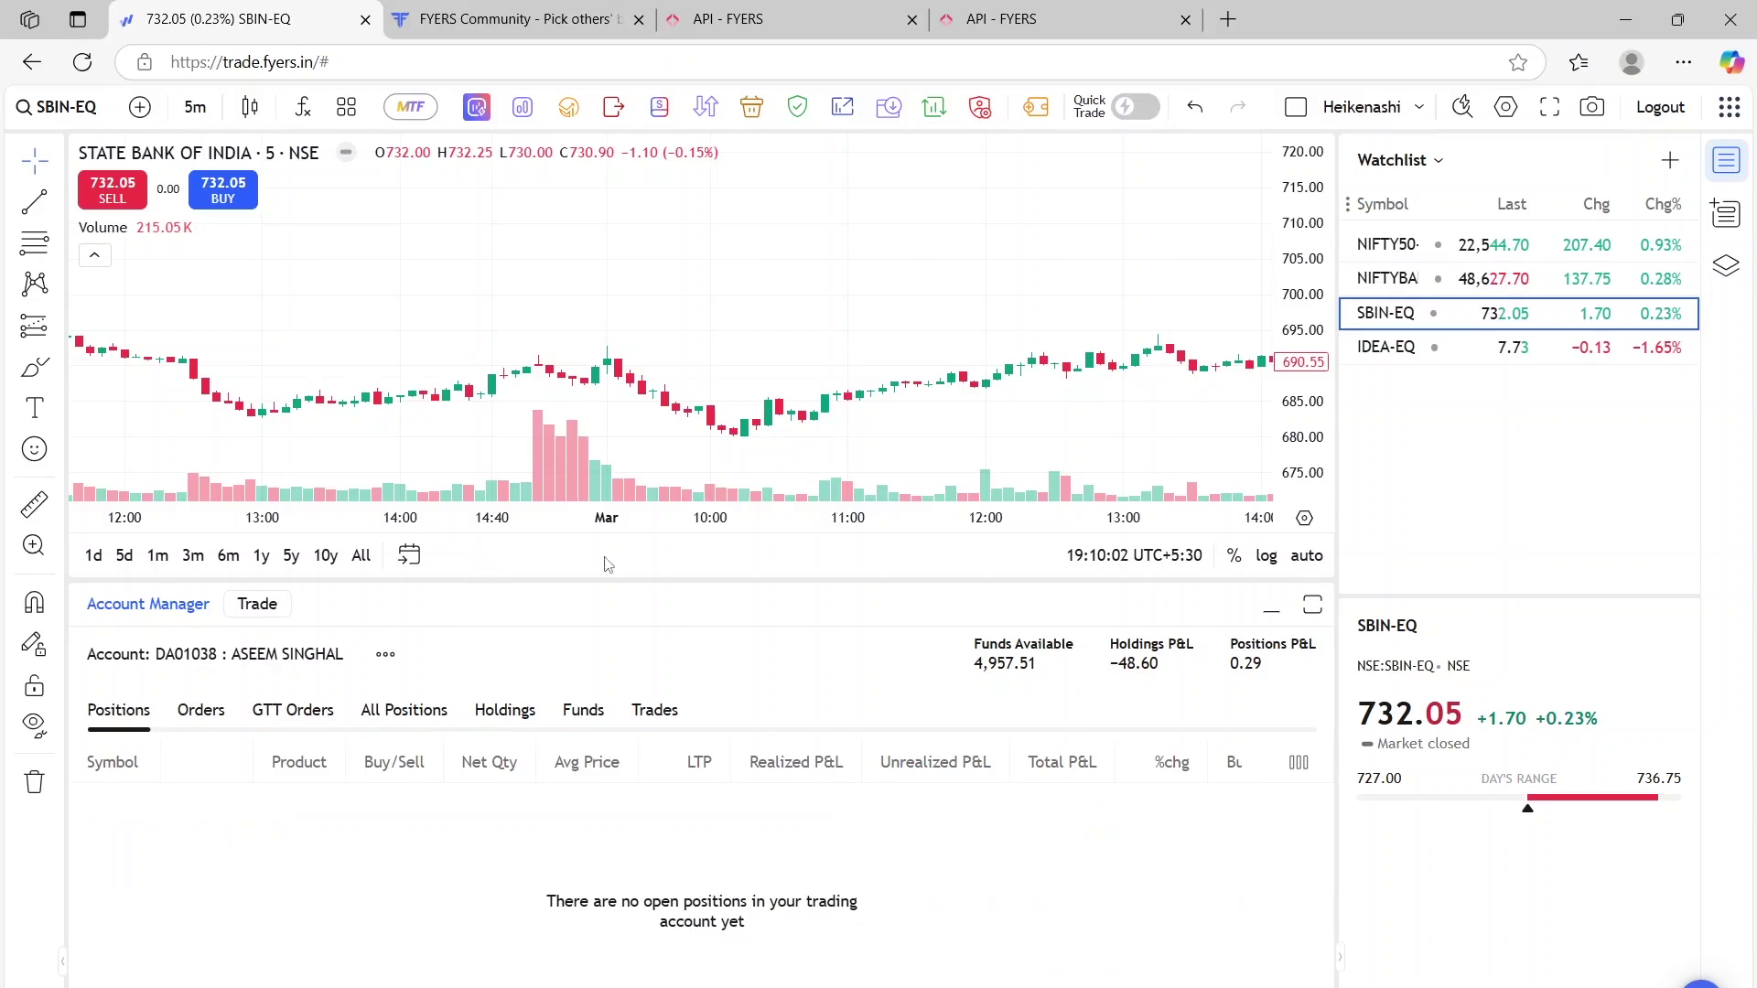
pyautogui.click(1271, 610)
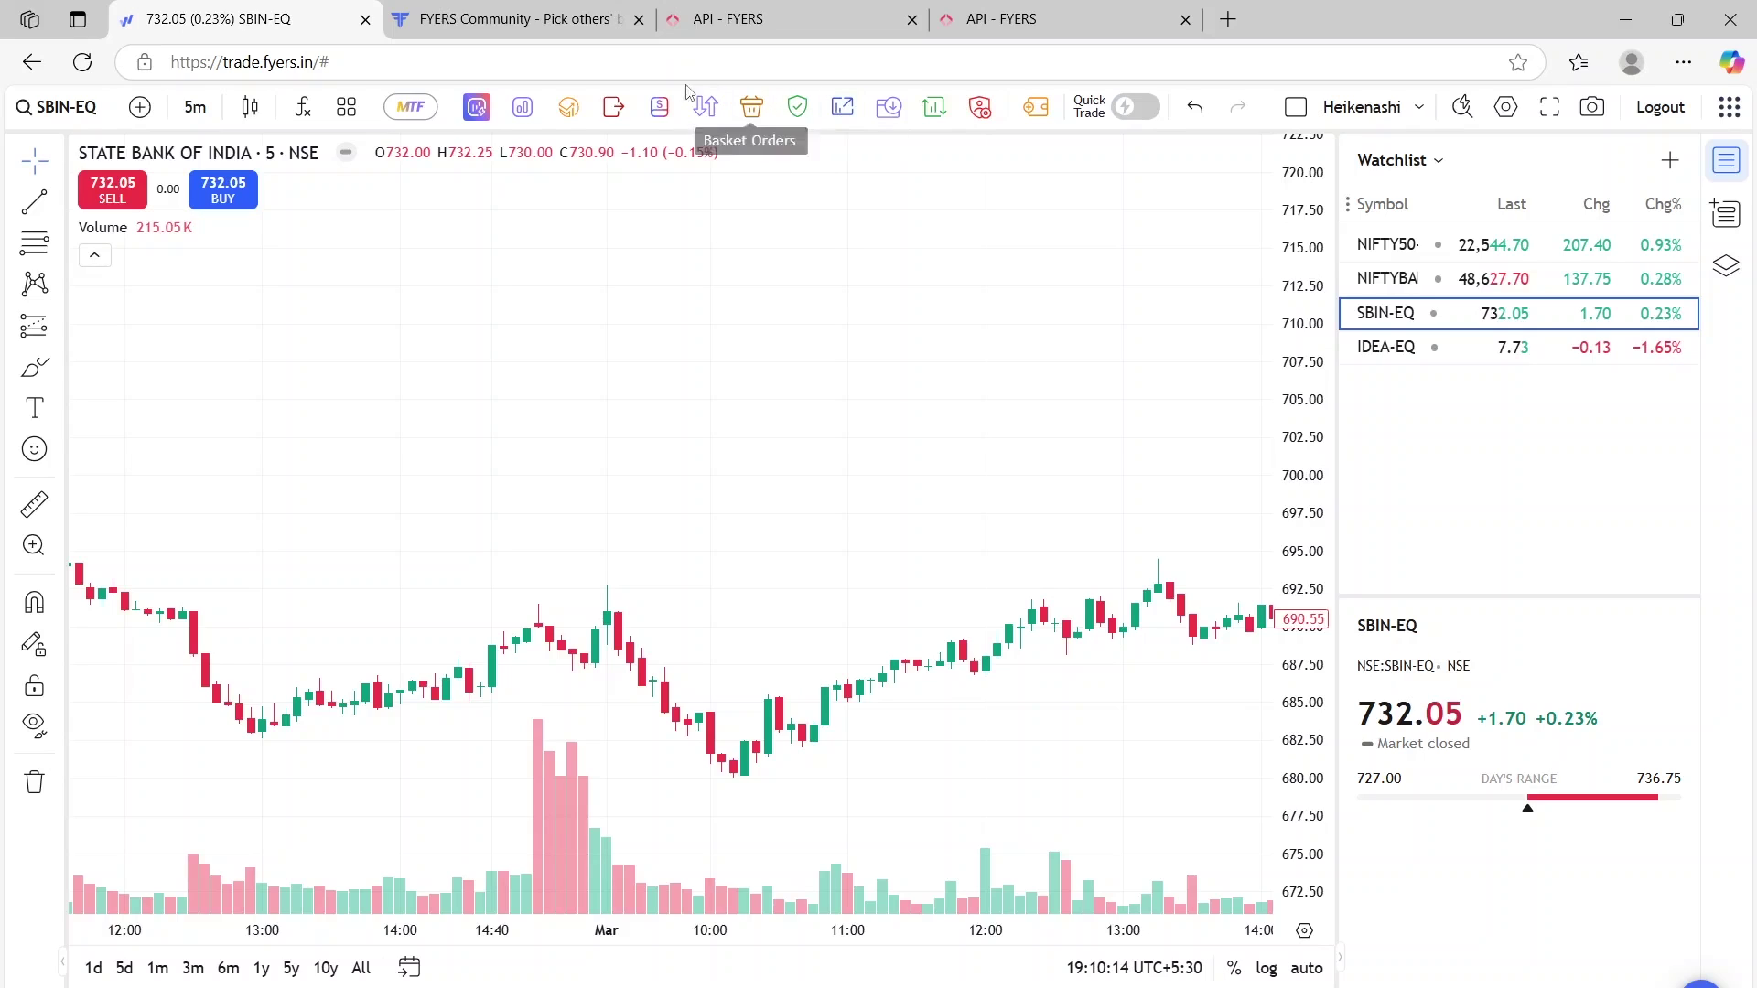
pyautogui.click(540, 20)
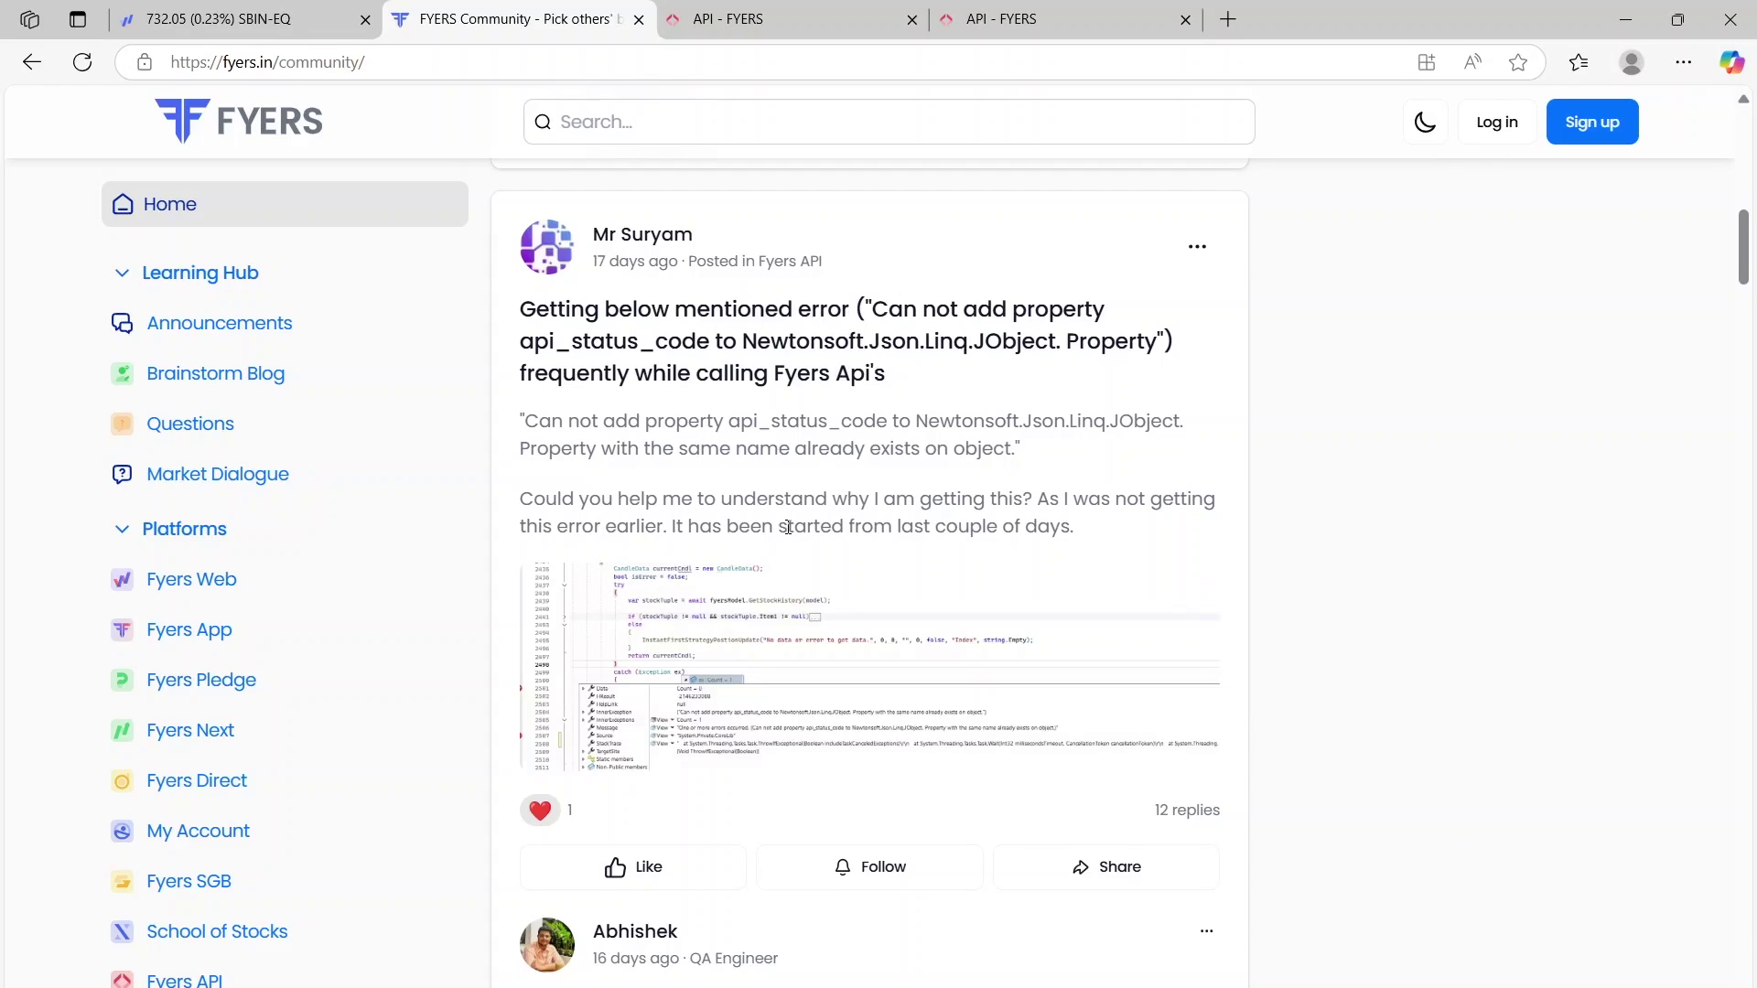
# Read the api_status_code Newtonsoft.Json error post and replies, then go to the History API docs
pyautogui.scroll(-1, 788, 528)
pyautogui.scroll(2, 916, 424)
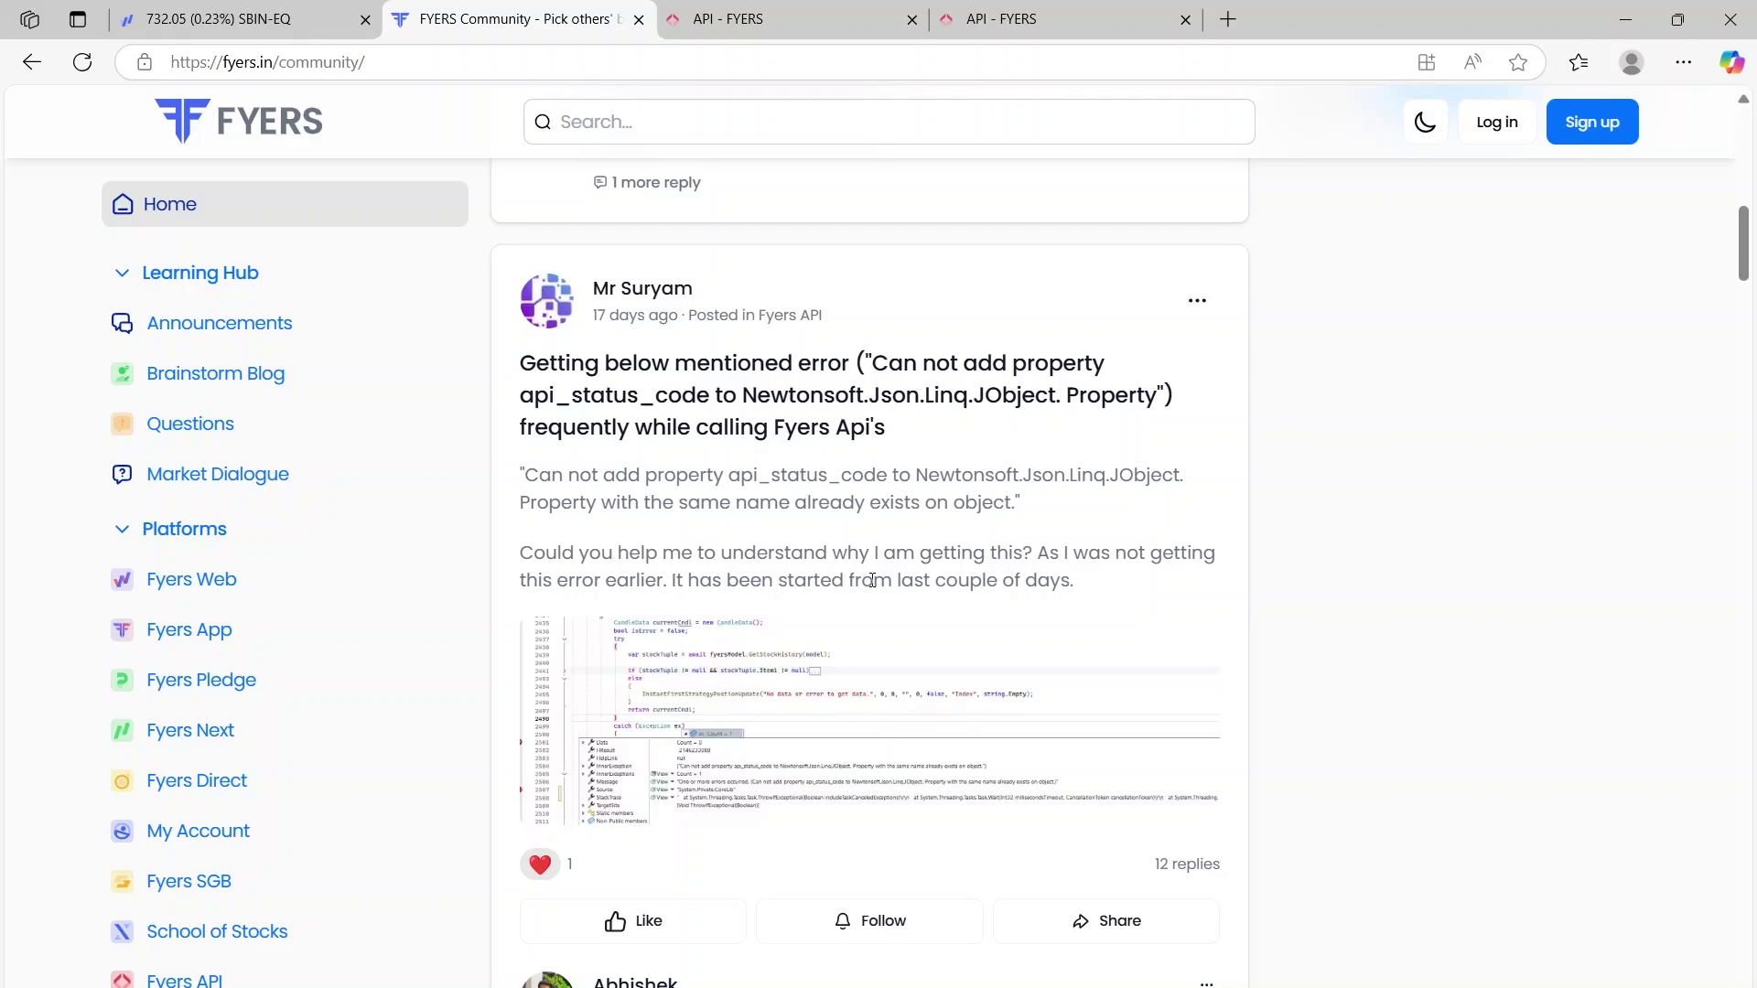
pyautogui.scroll(-1, 872, 580)
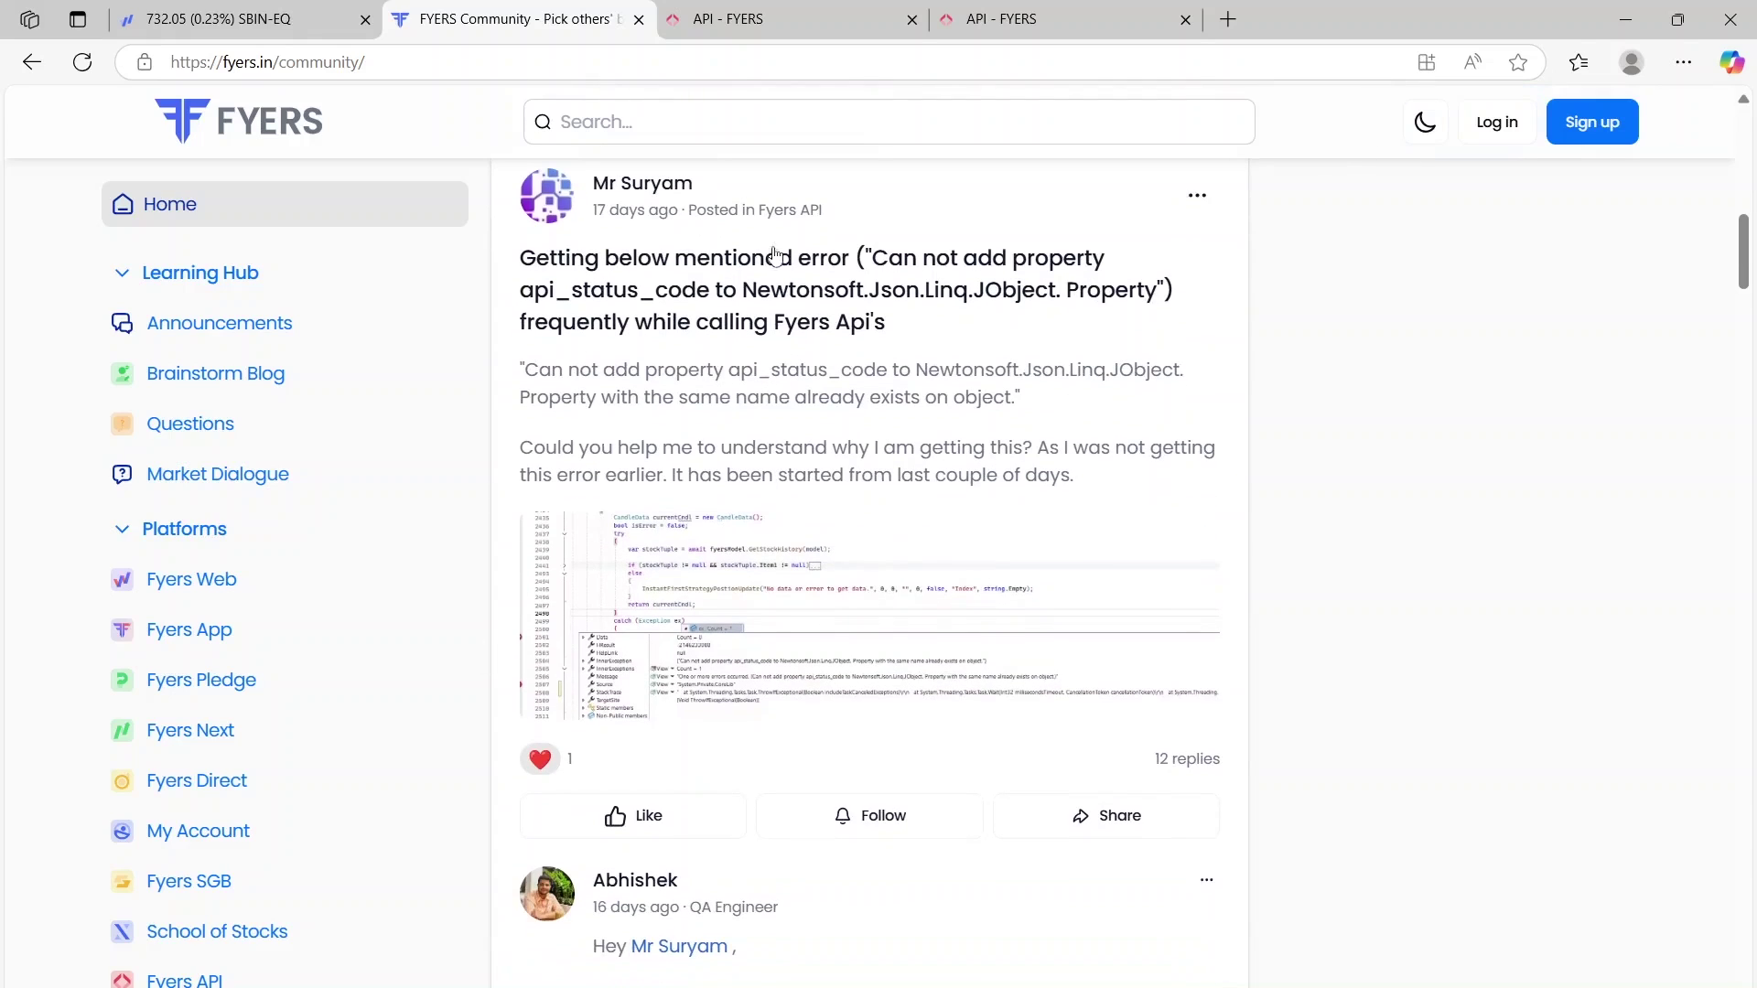
pyautogui.scroll(-2, 765, 812)
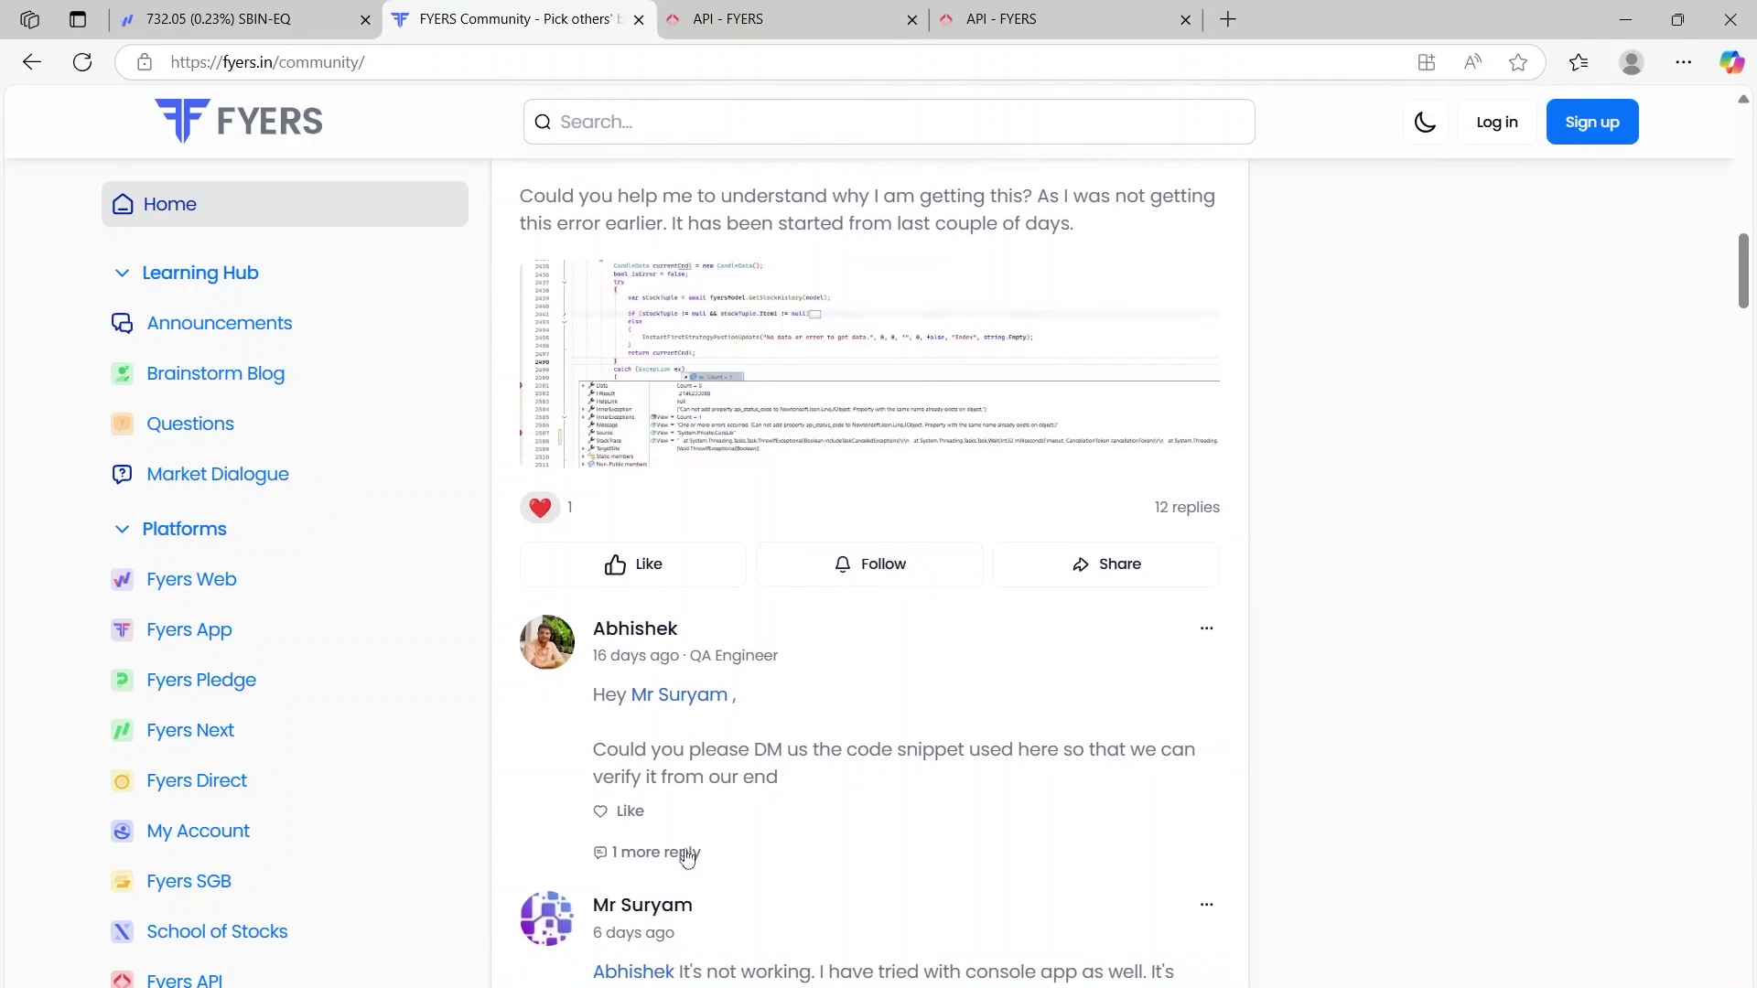
pyautogui.scroll(1, 742, 821)
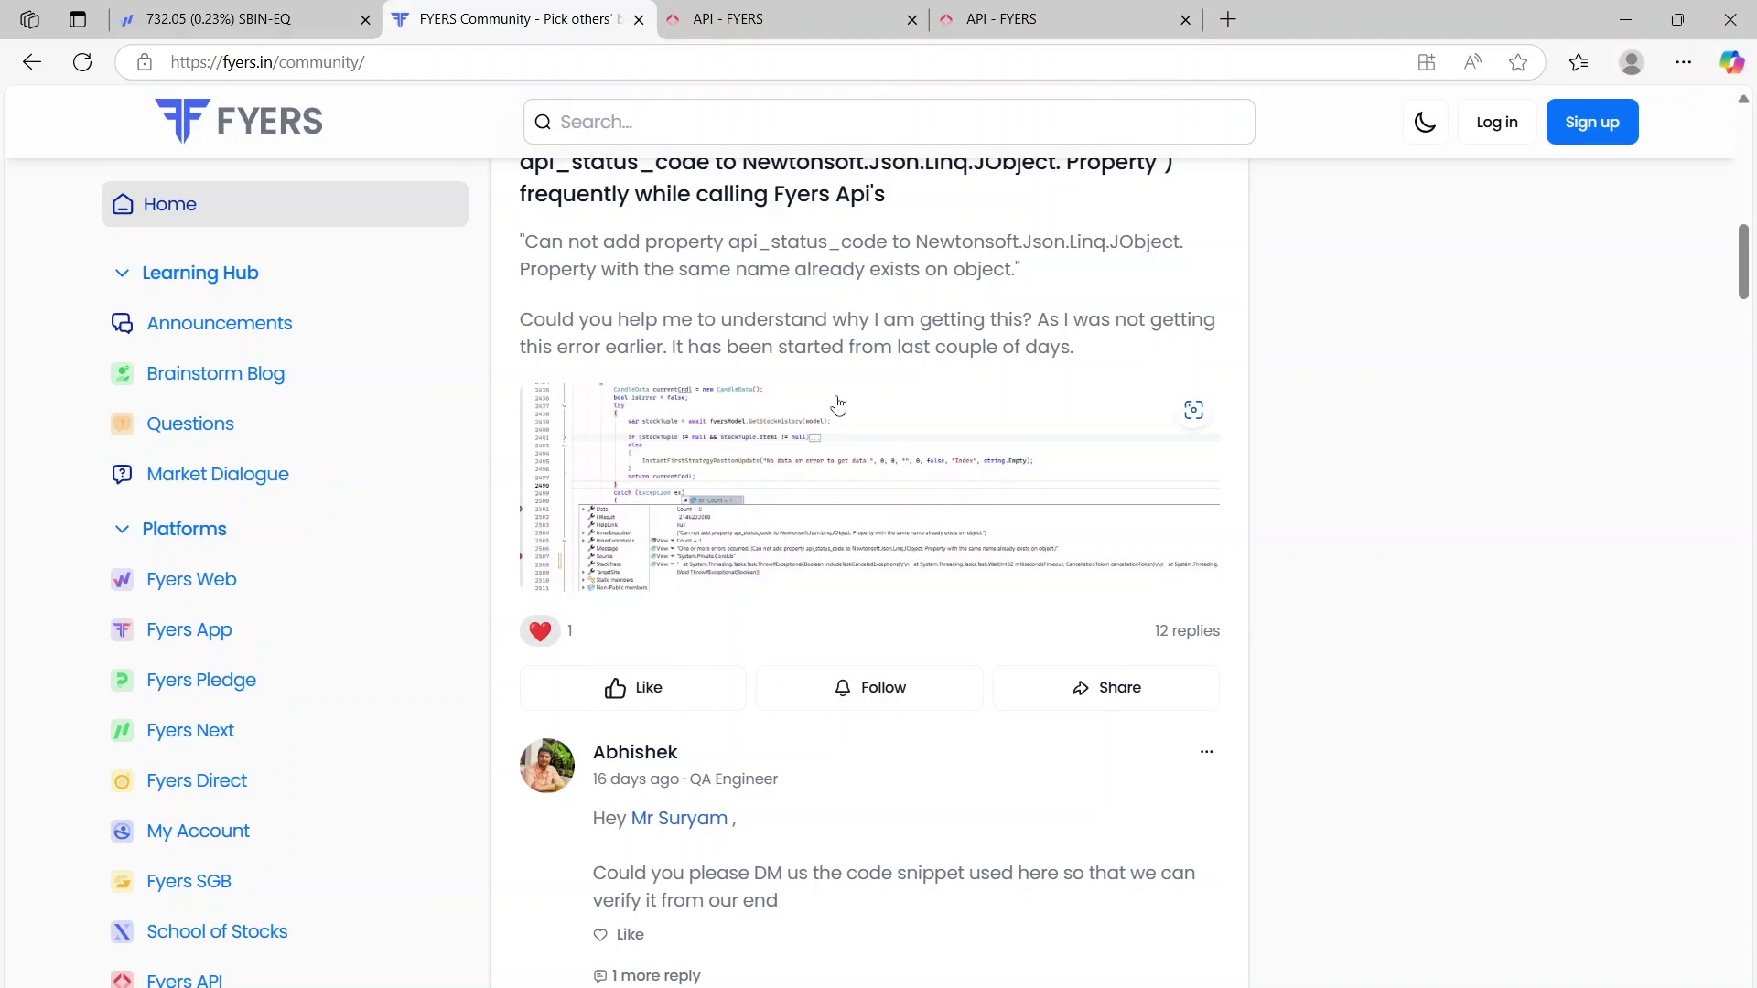
pyautogui.click(782, 20)
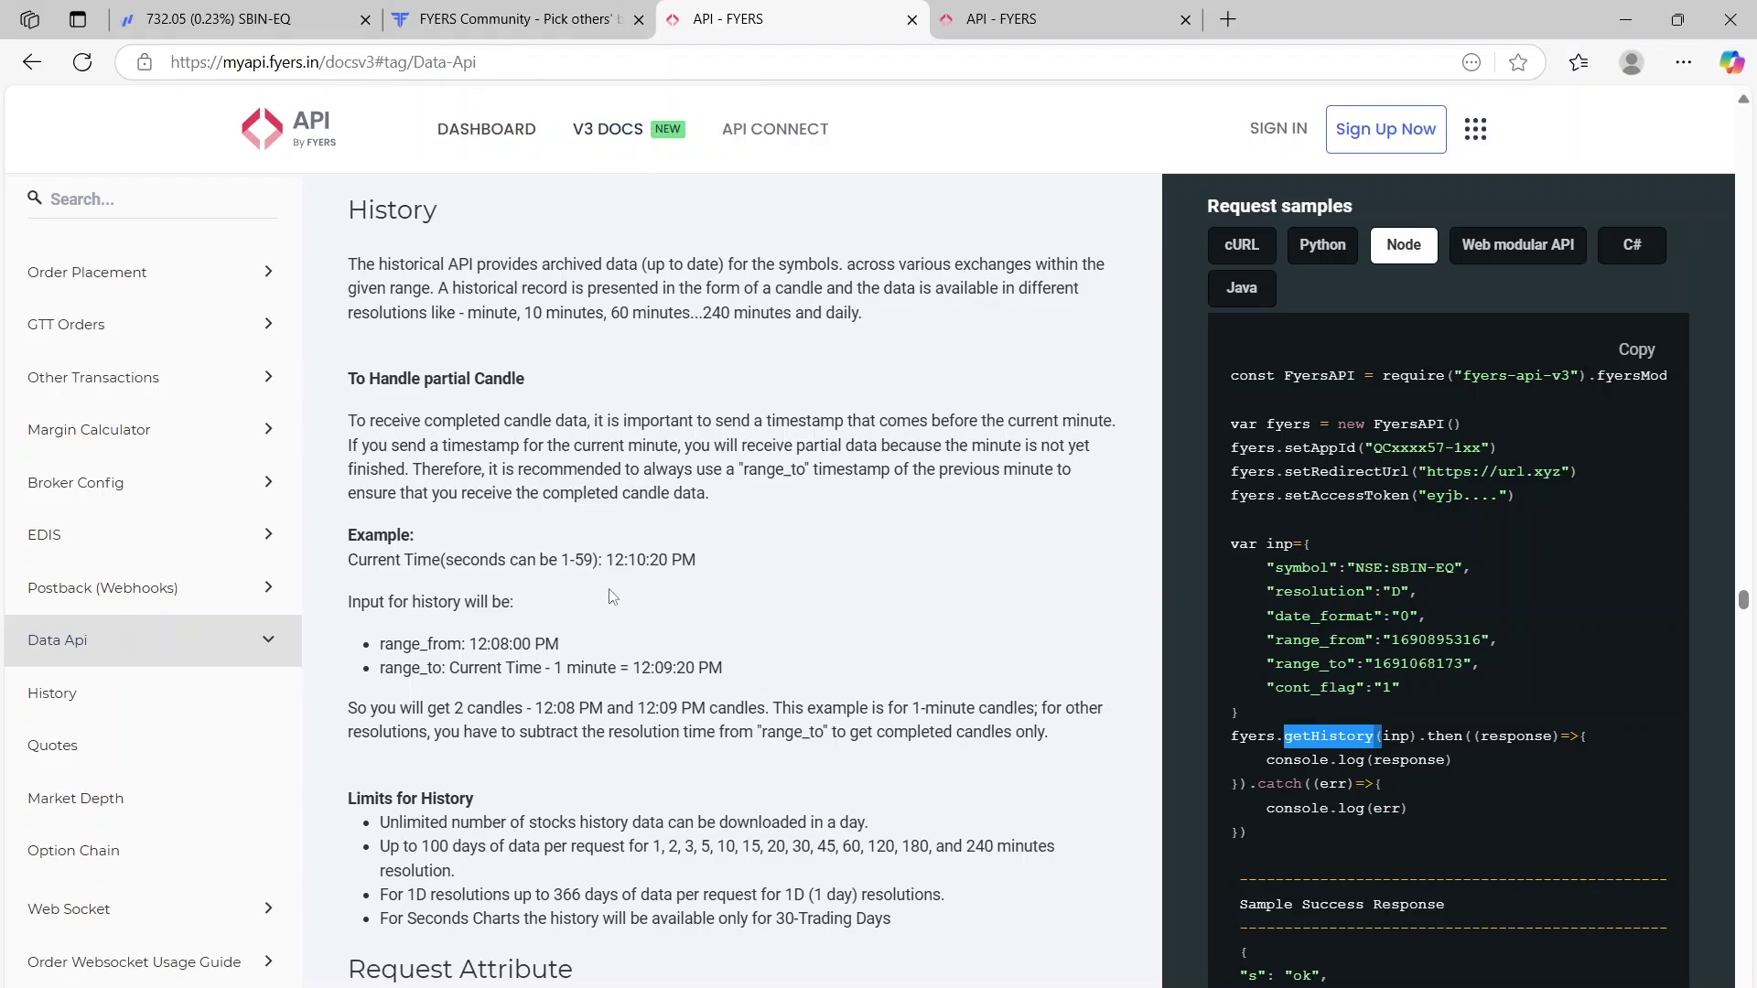
# Scroll through the History docs to review the Node getHistory request sample
pyautogui.scroll(7, 6, 732)
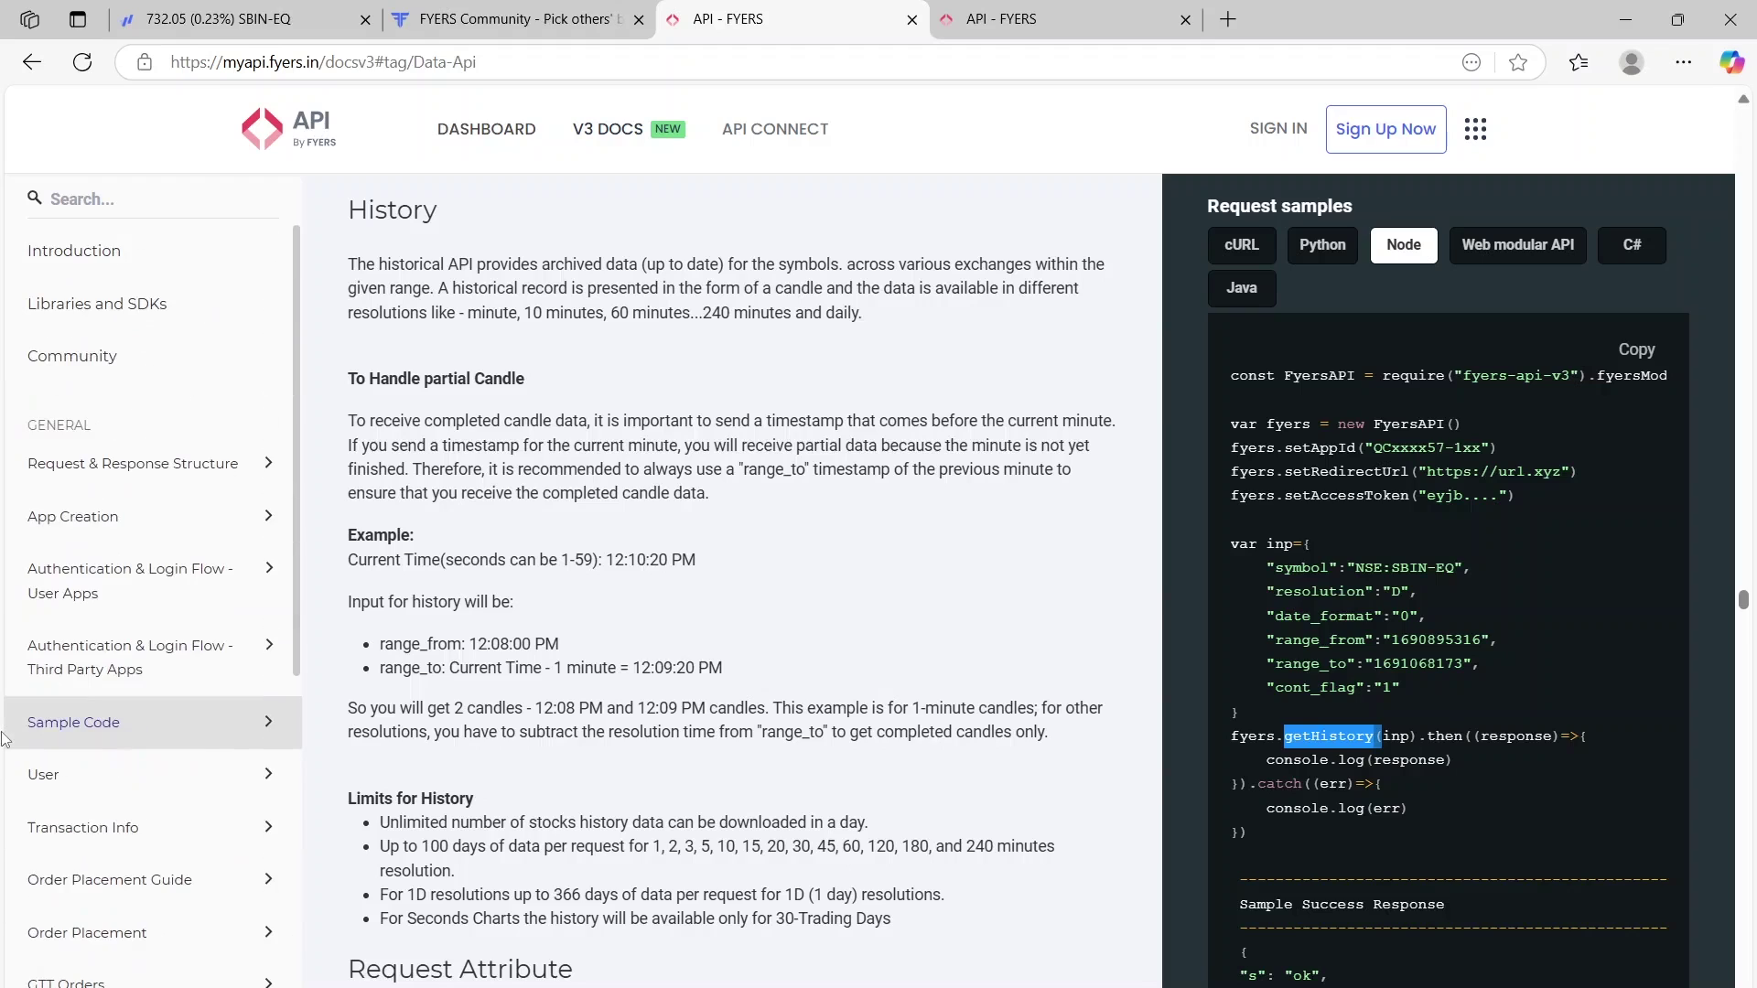
pyautogui.scroll(-4, 41, 724)
pyautogui.scroll(-4, 41, 725)
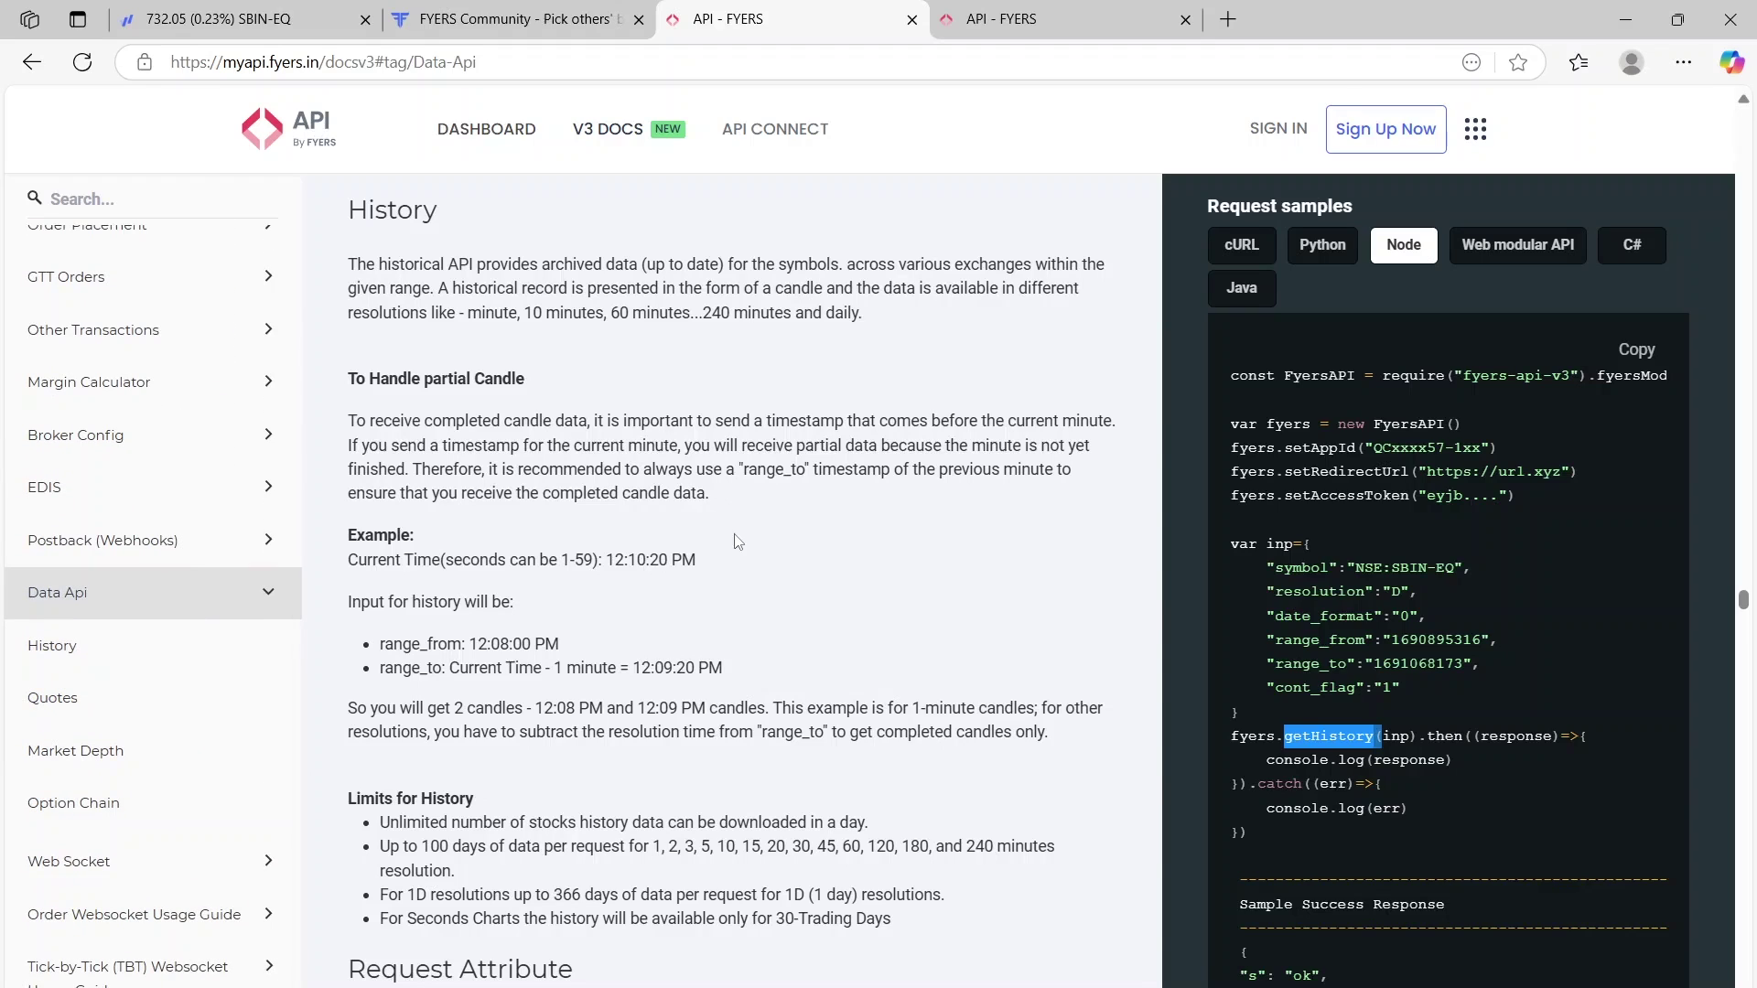
pyautogui.scroll(-7, 592, 457)
pyautogui.scroll(-1, 593, 456)
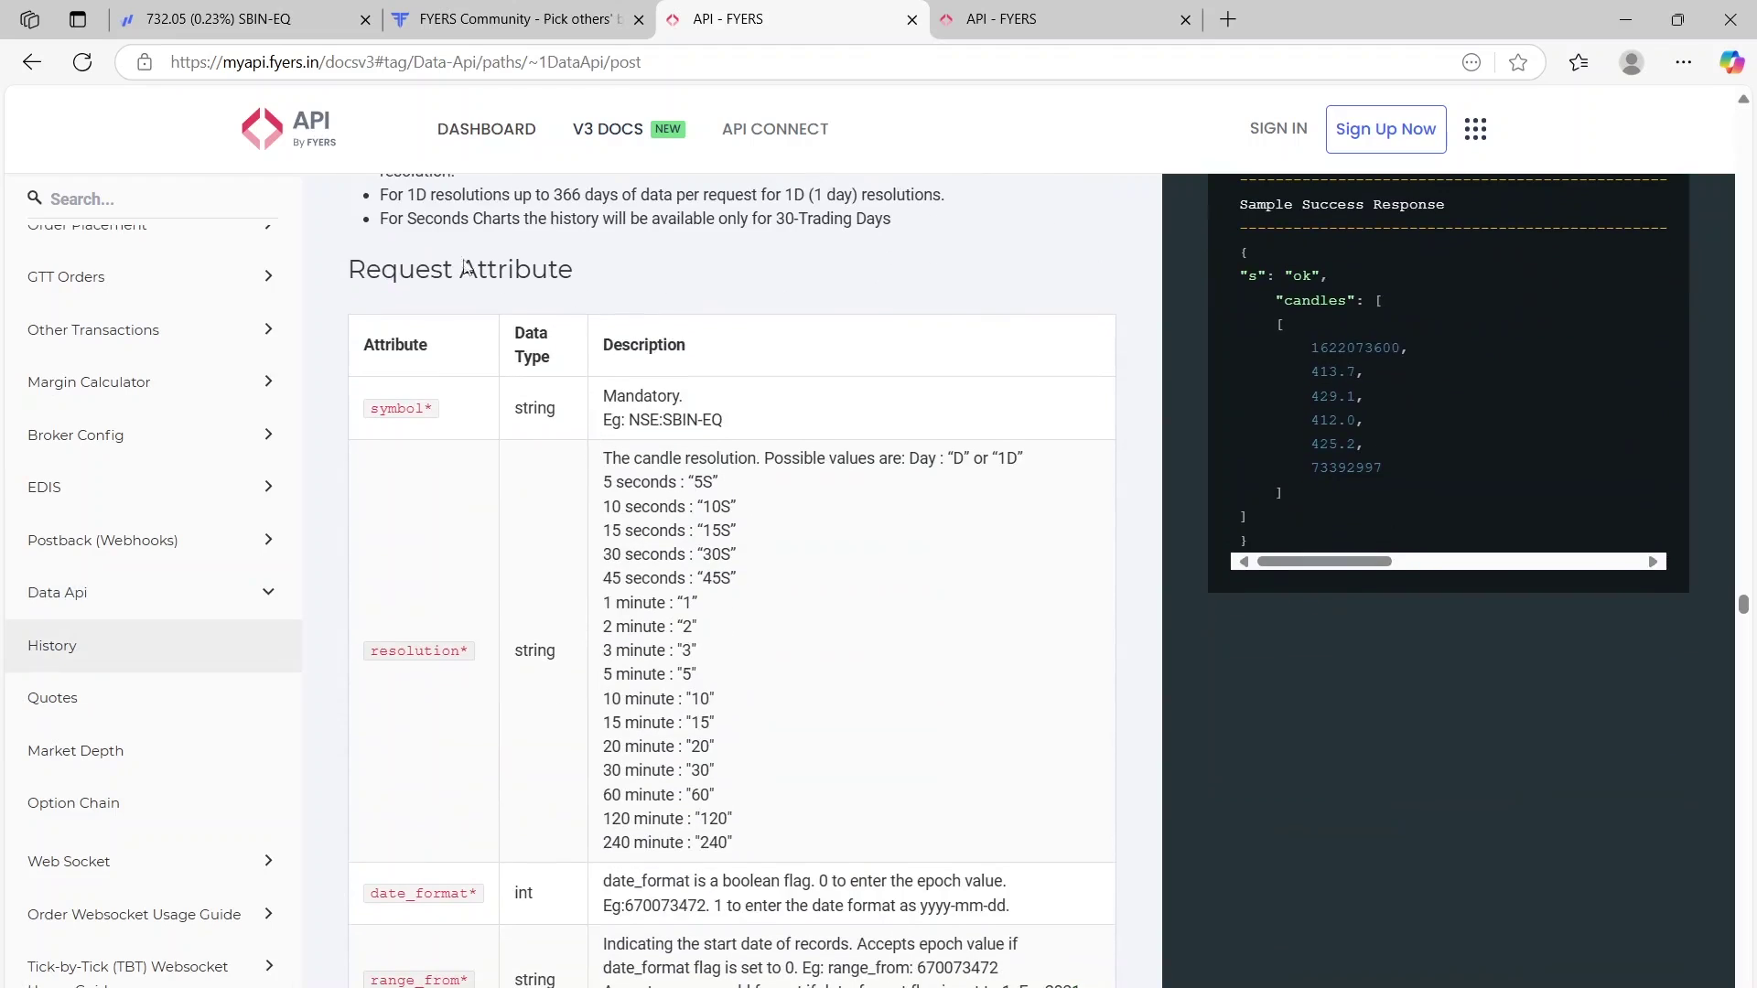
pyautogui.scroll(-1, 499, 717)
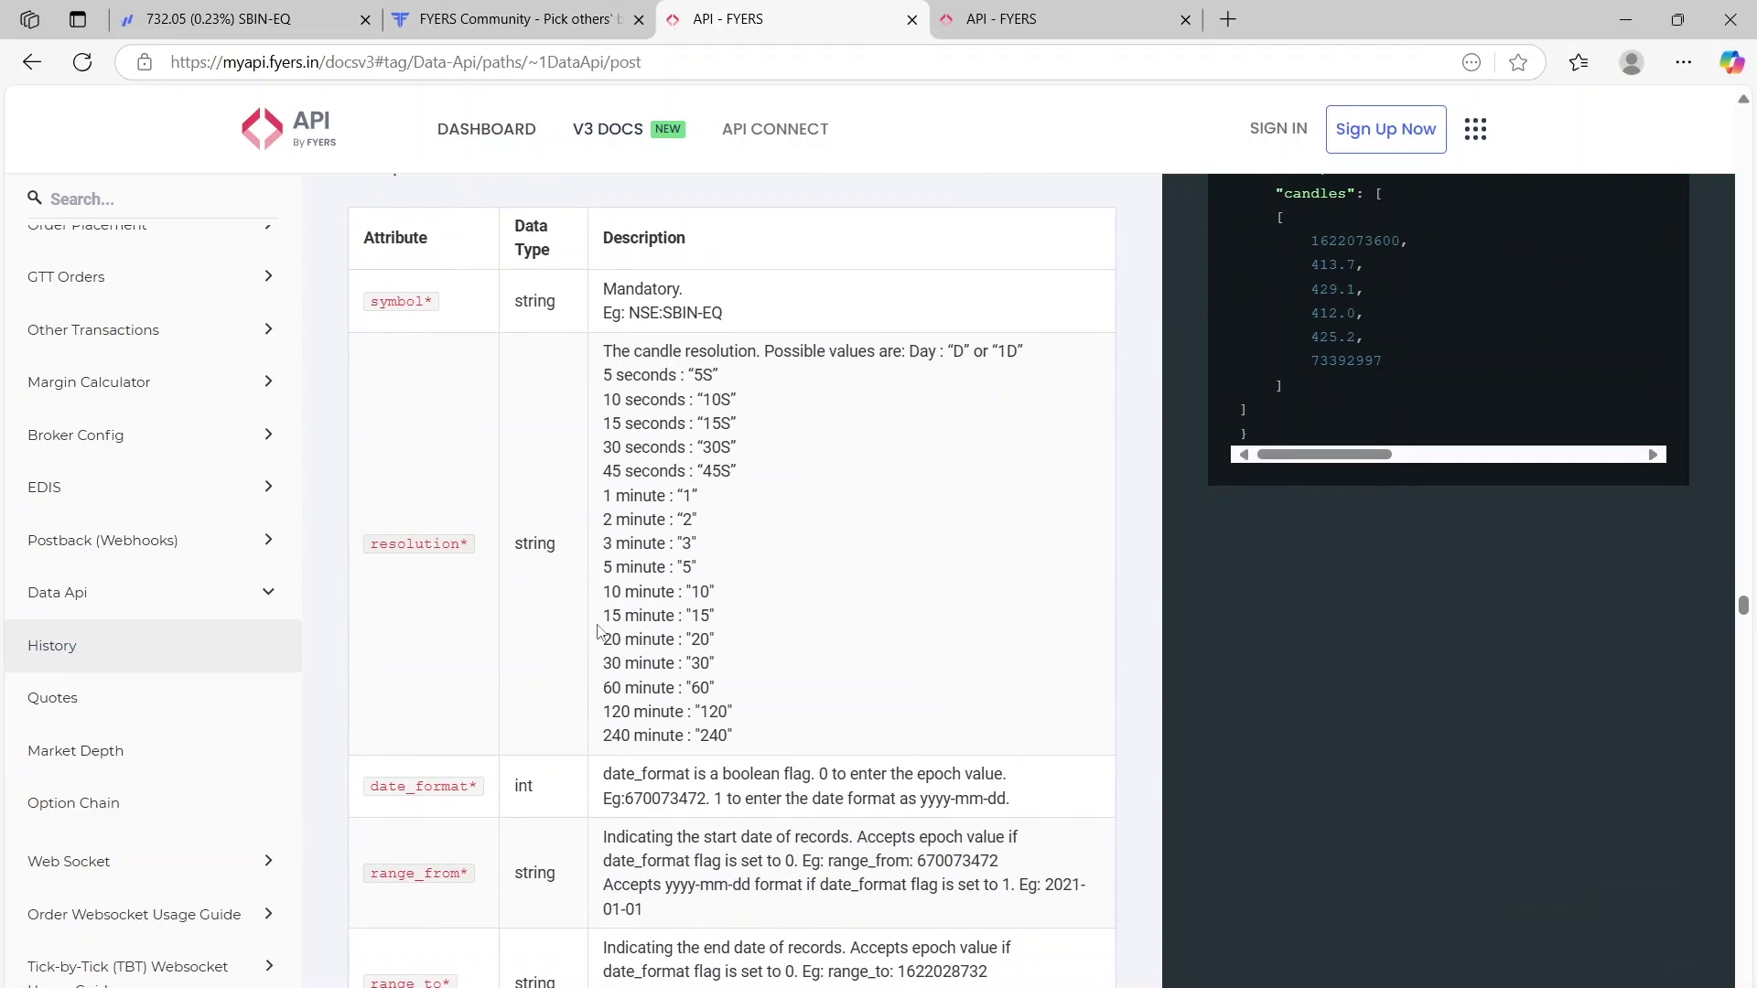
pyautogui.scroll(-1, 607, 628)
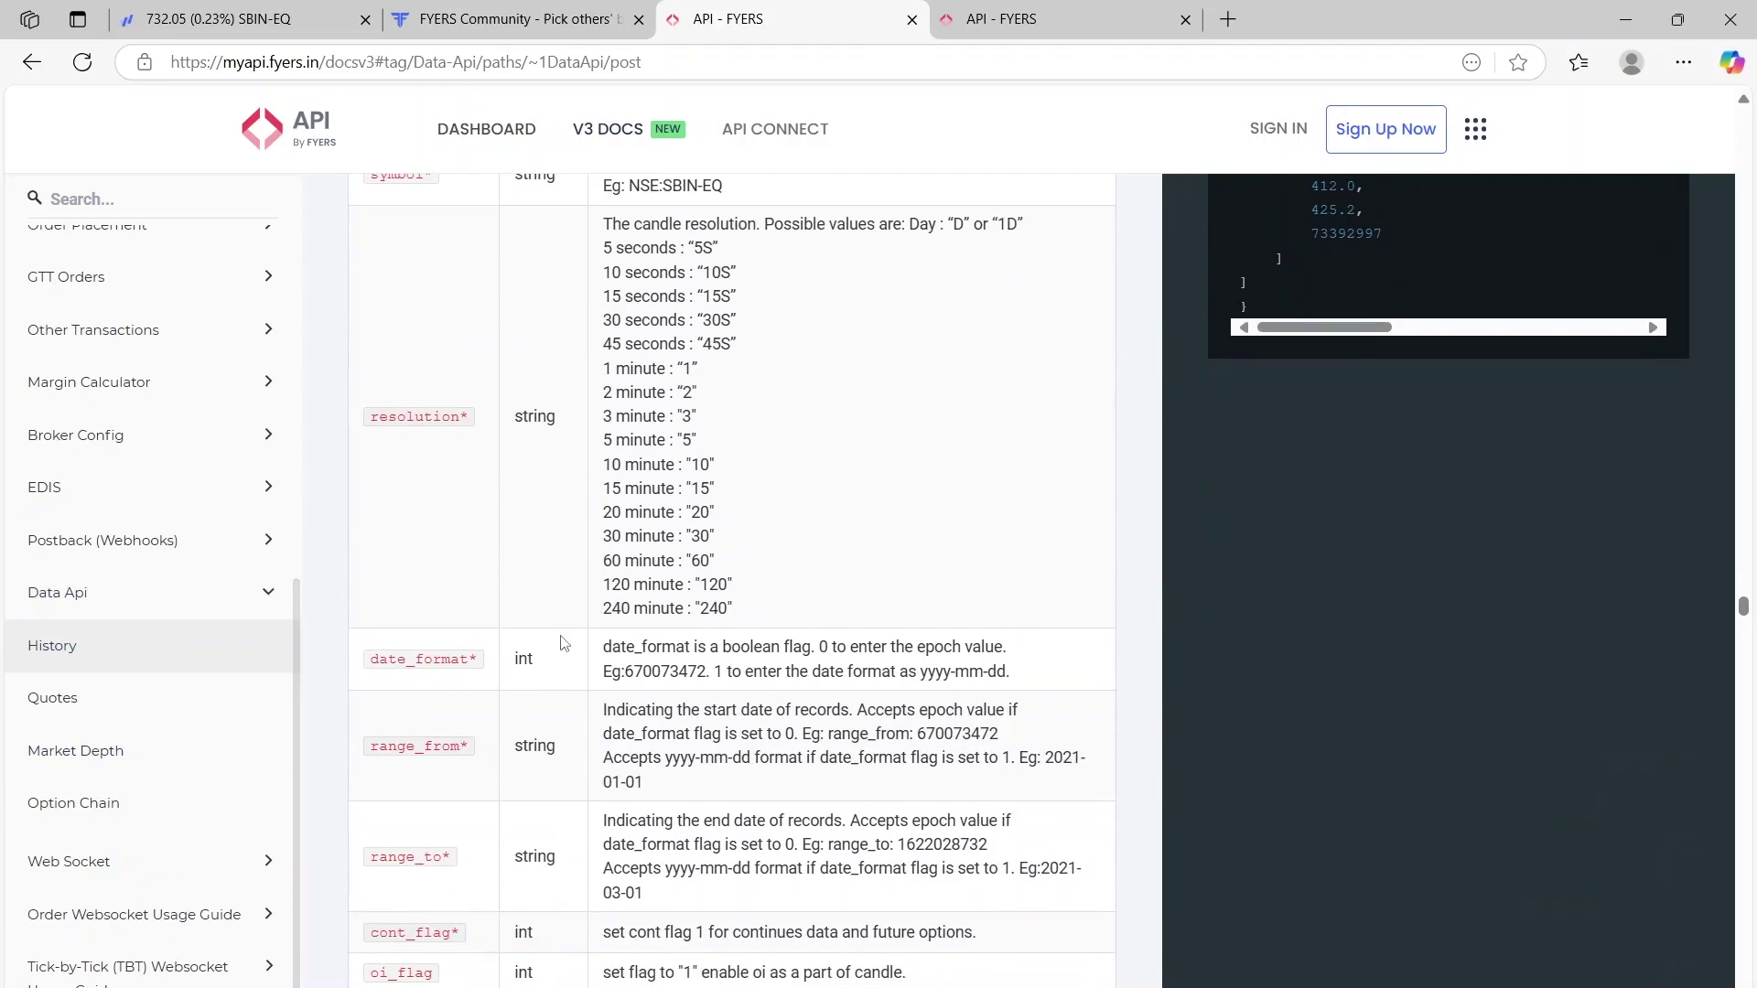
pyautogui.scroll(-2, 566, 643)
pyautogui.scroll(10, 556, 543)
pyautogui.scroll(3, 1098, 513)
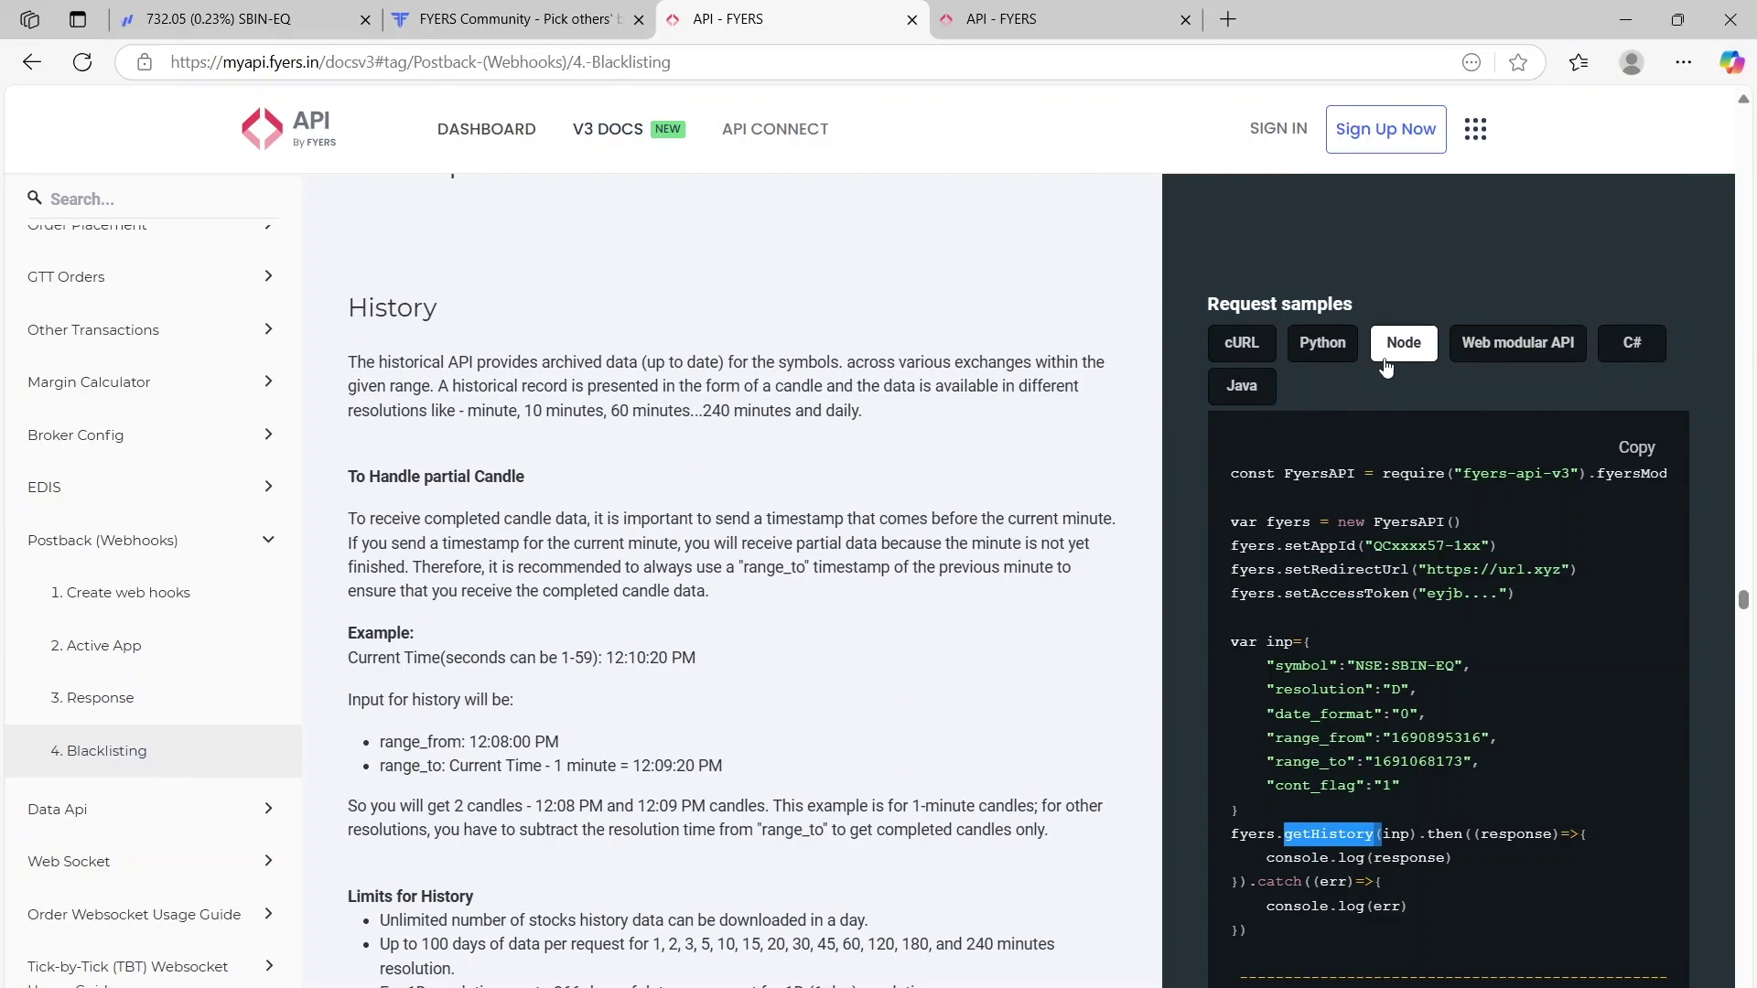
pyautogui.click(1296, 484)
# Inspect the sample success response, then move to the API Apps dashboard
pyautogui.scroll(-2, 1294, 360)
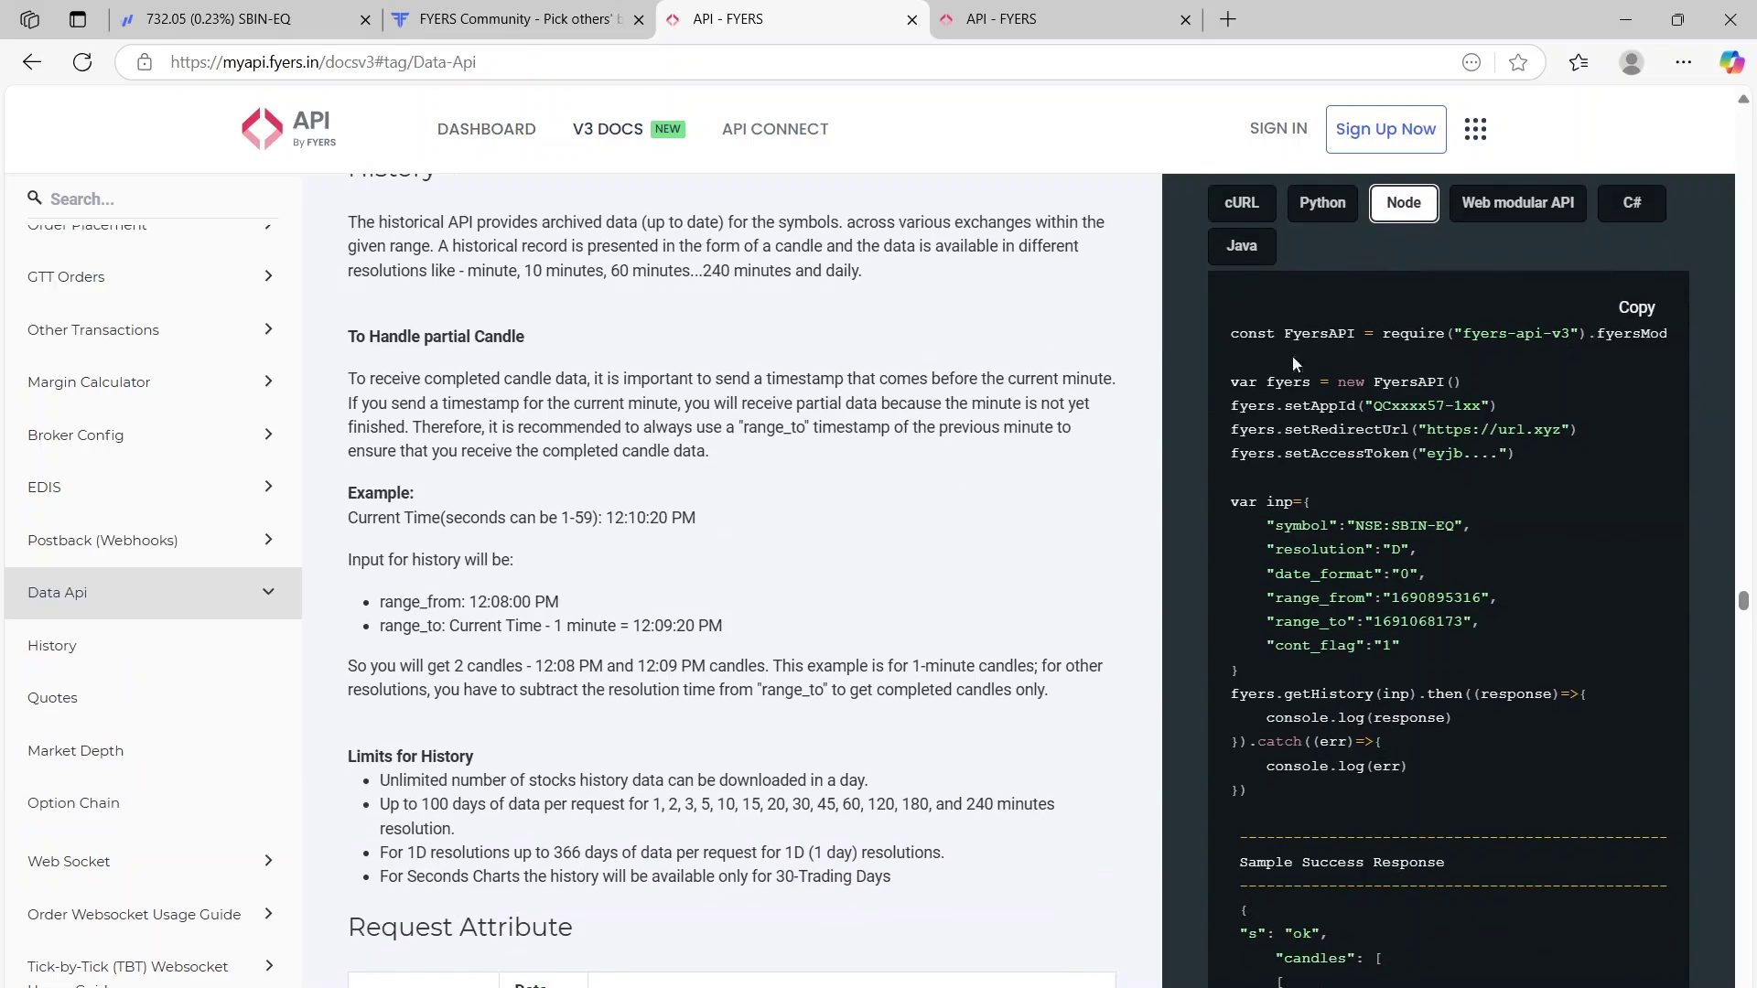
pyautogui.scroll(-4, 1338, 470)
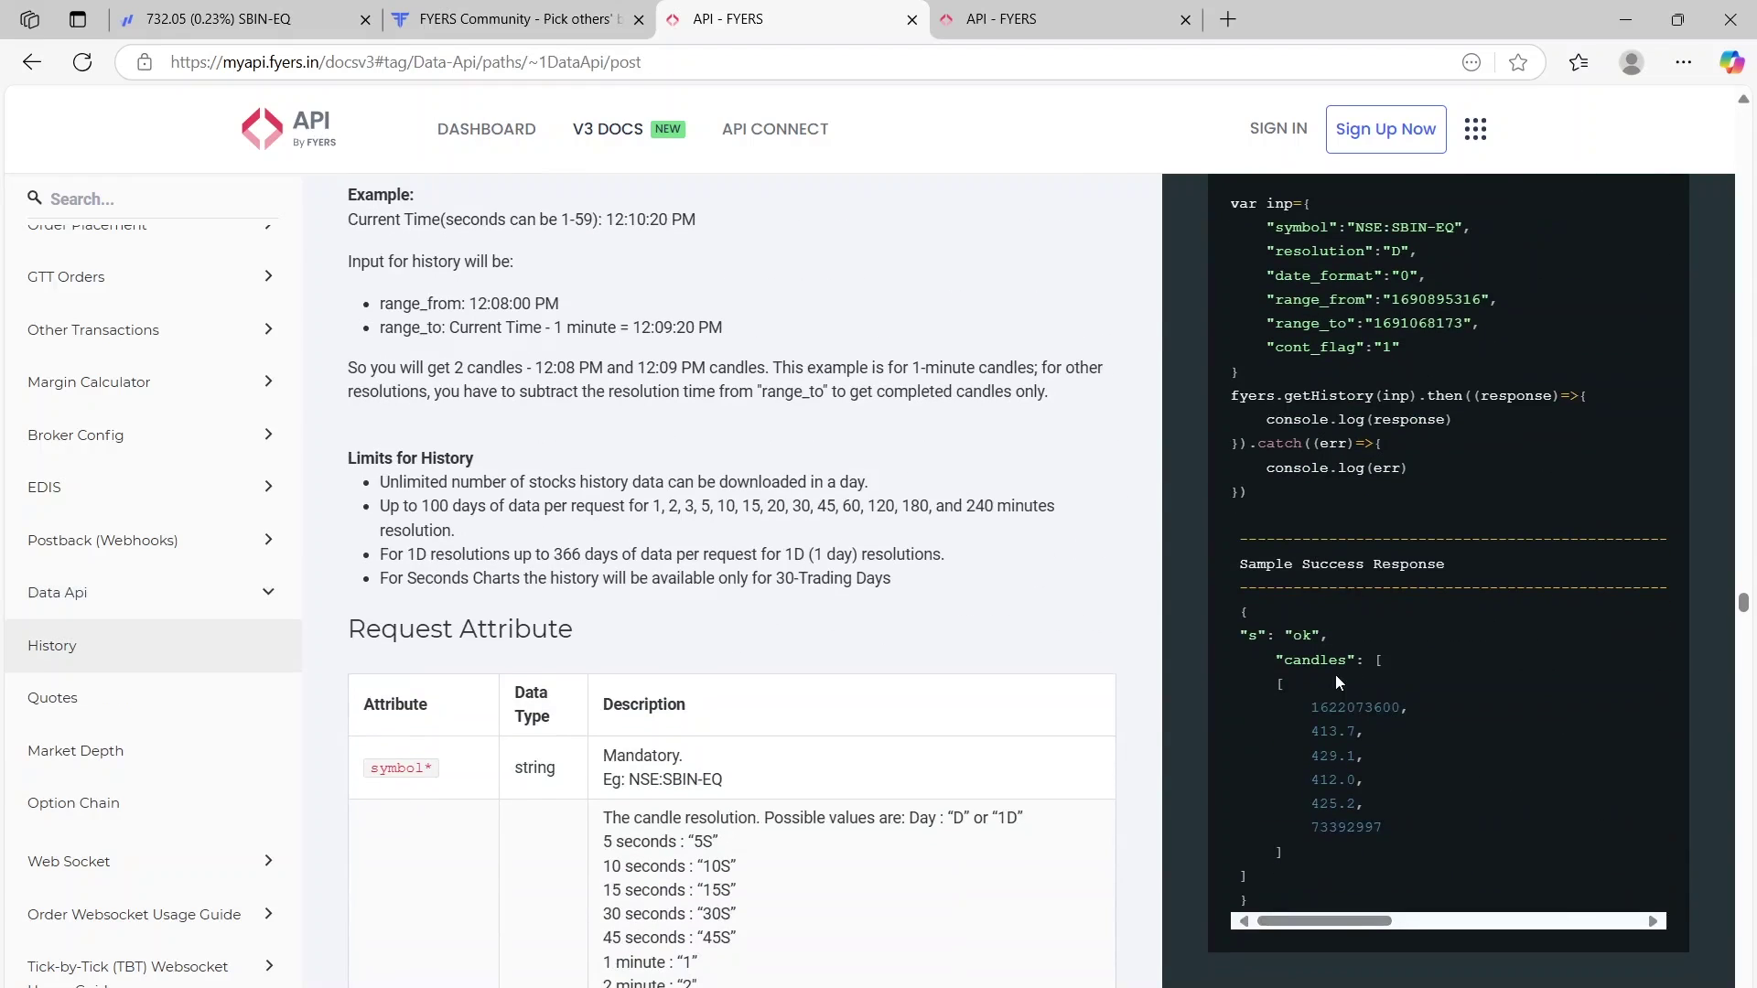
pyautogui.moveTo(1283, 507); pyautogui.dragTo(1337, 723)
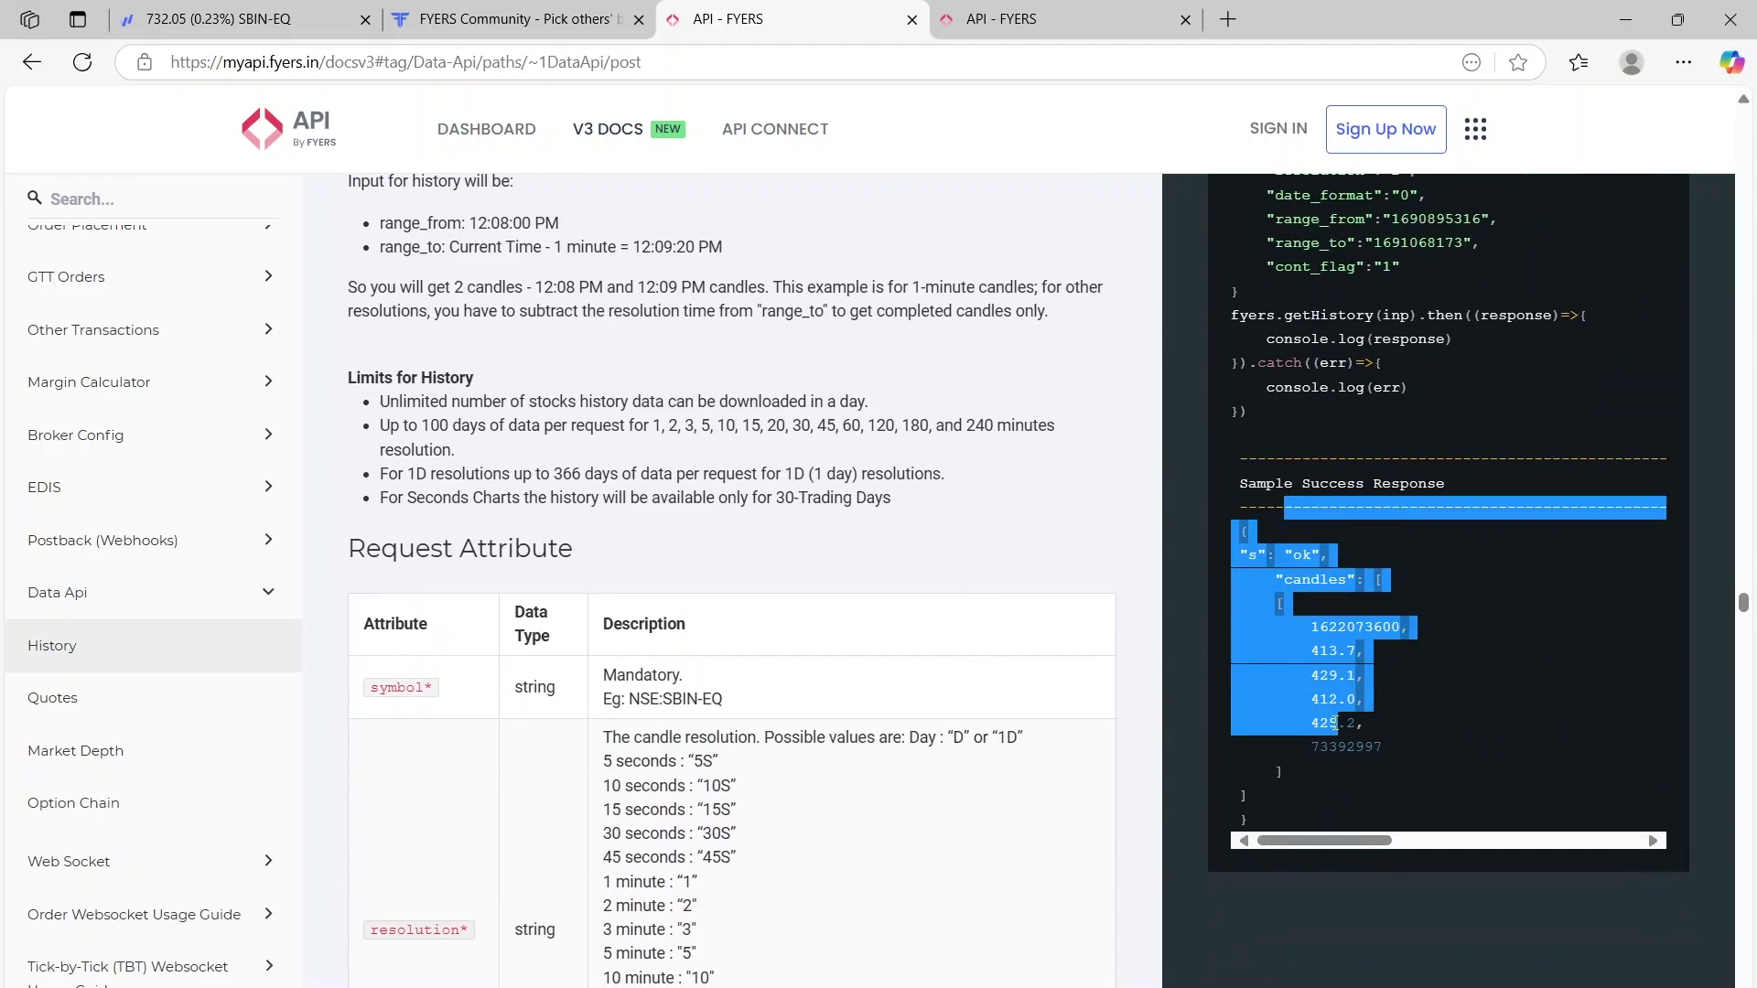
pyautogui.click(1206, 664)
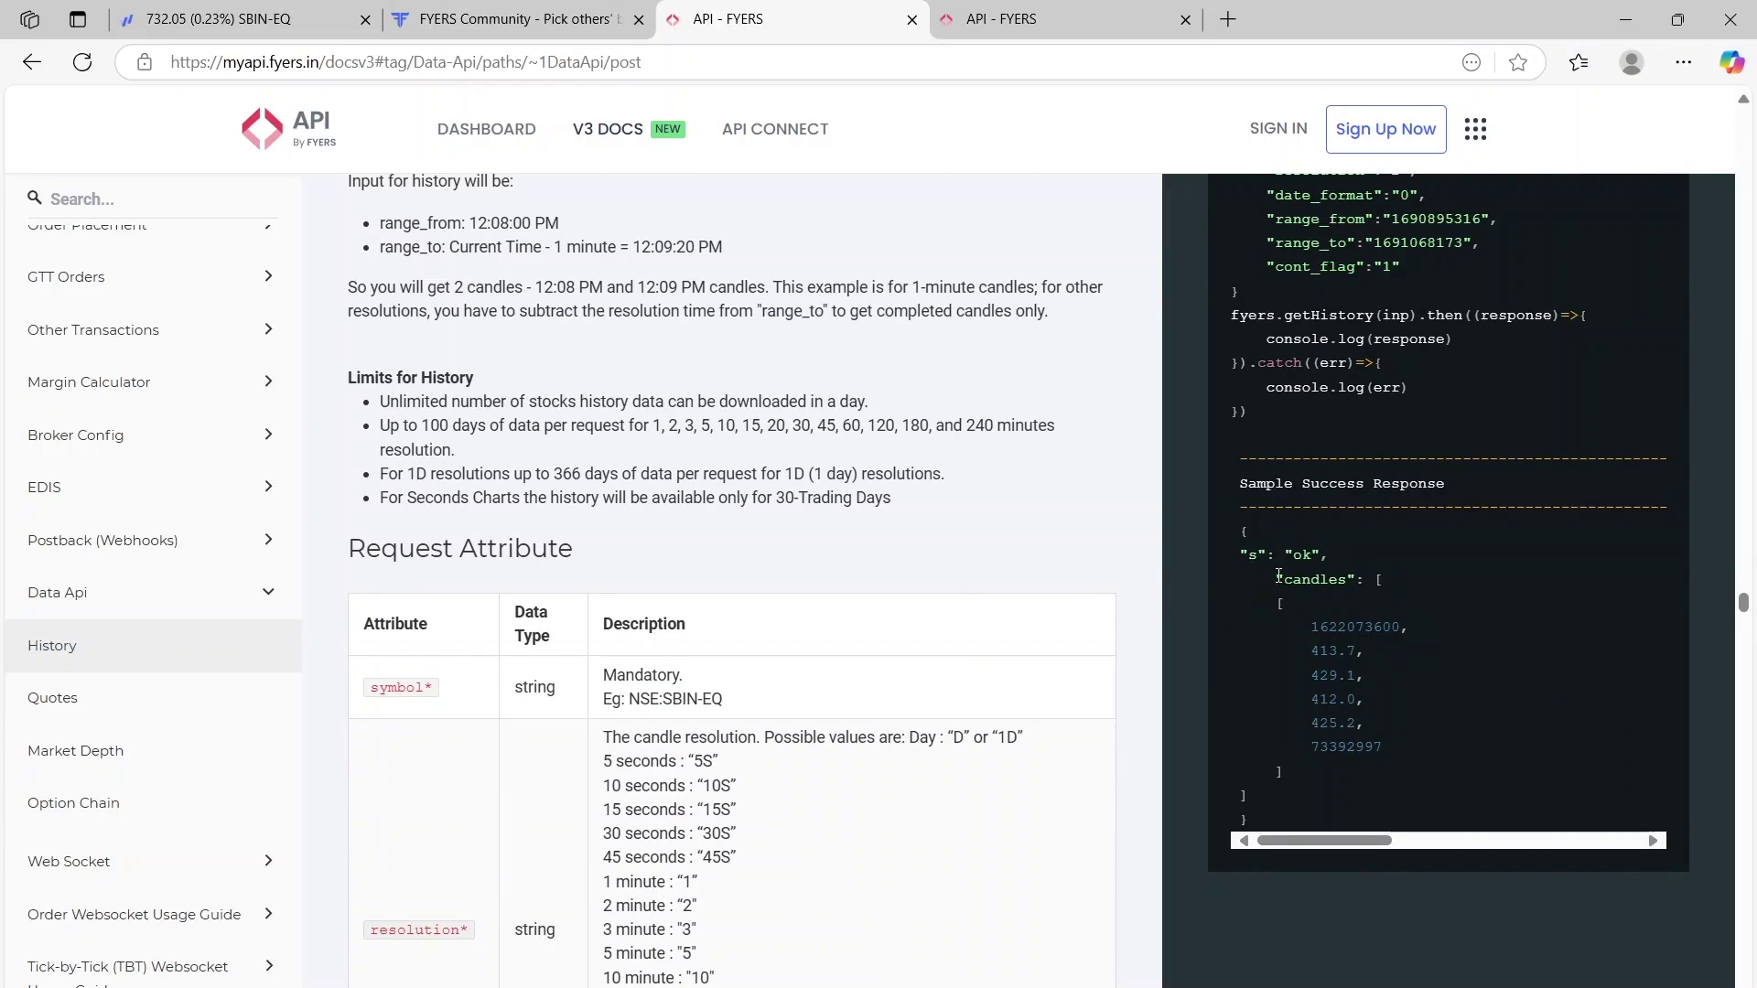
pyautogui.scroll(4, 1278, 575)
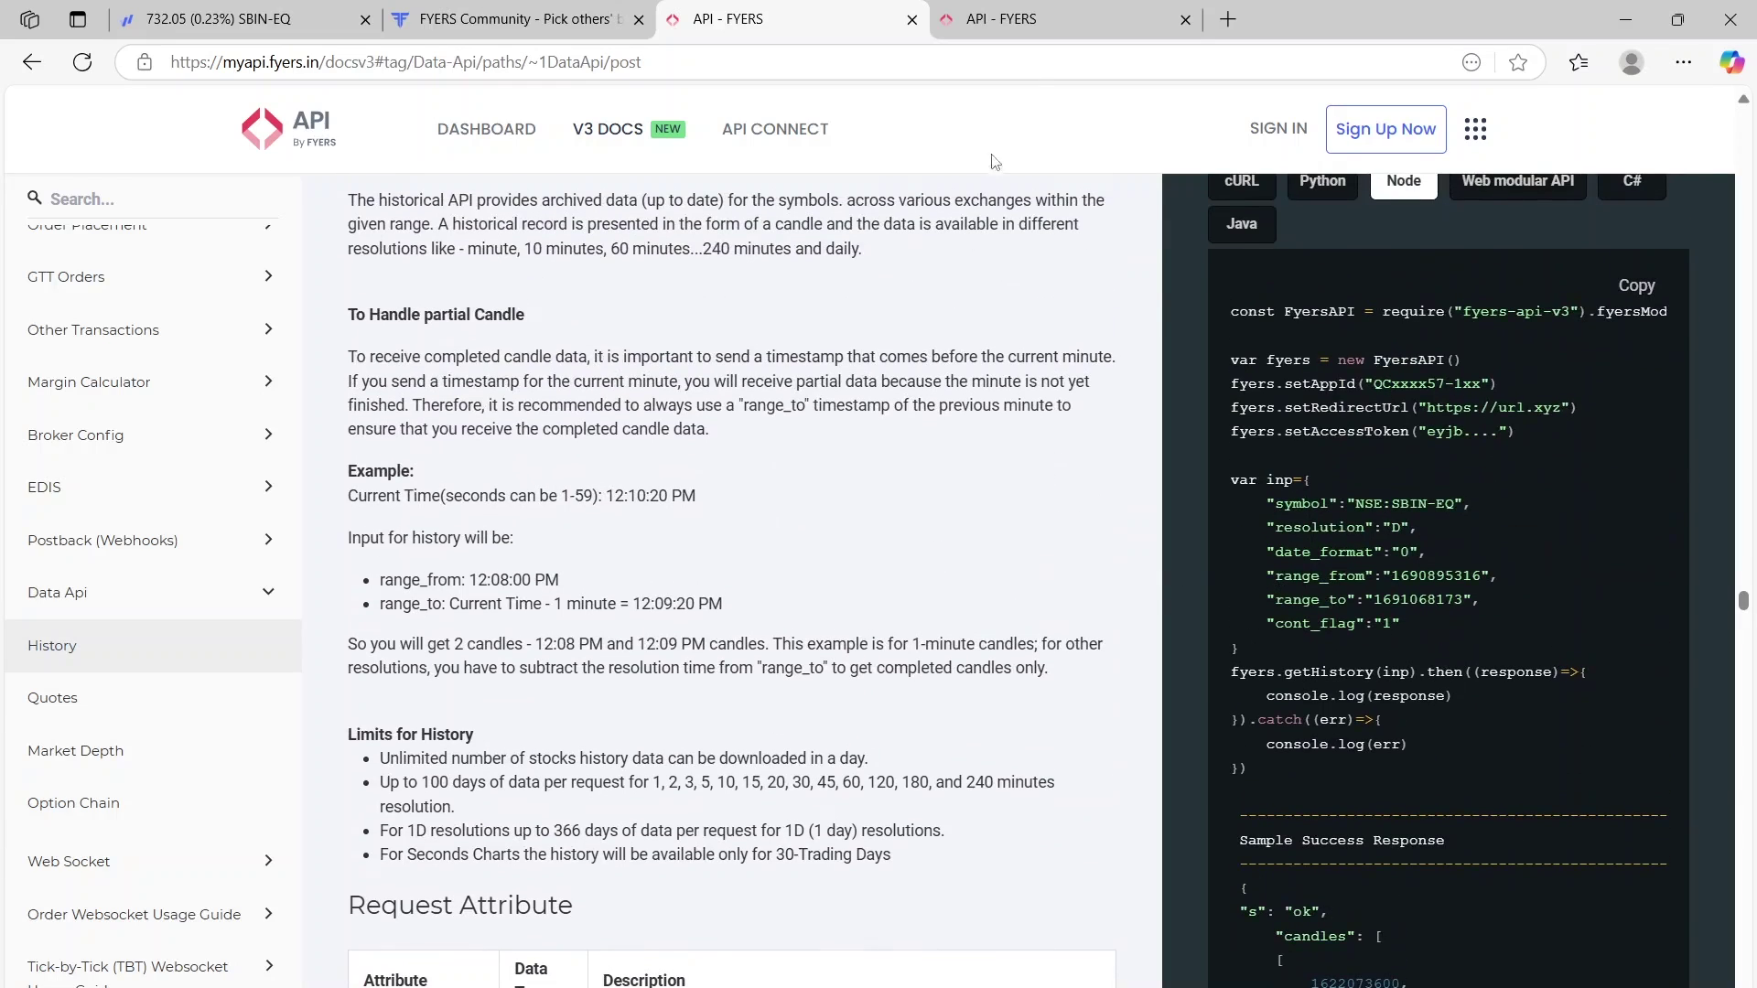
pyautogui.click(1052, 28)
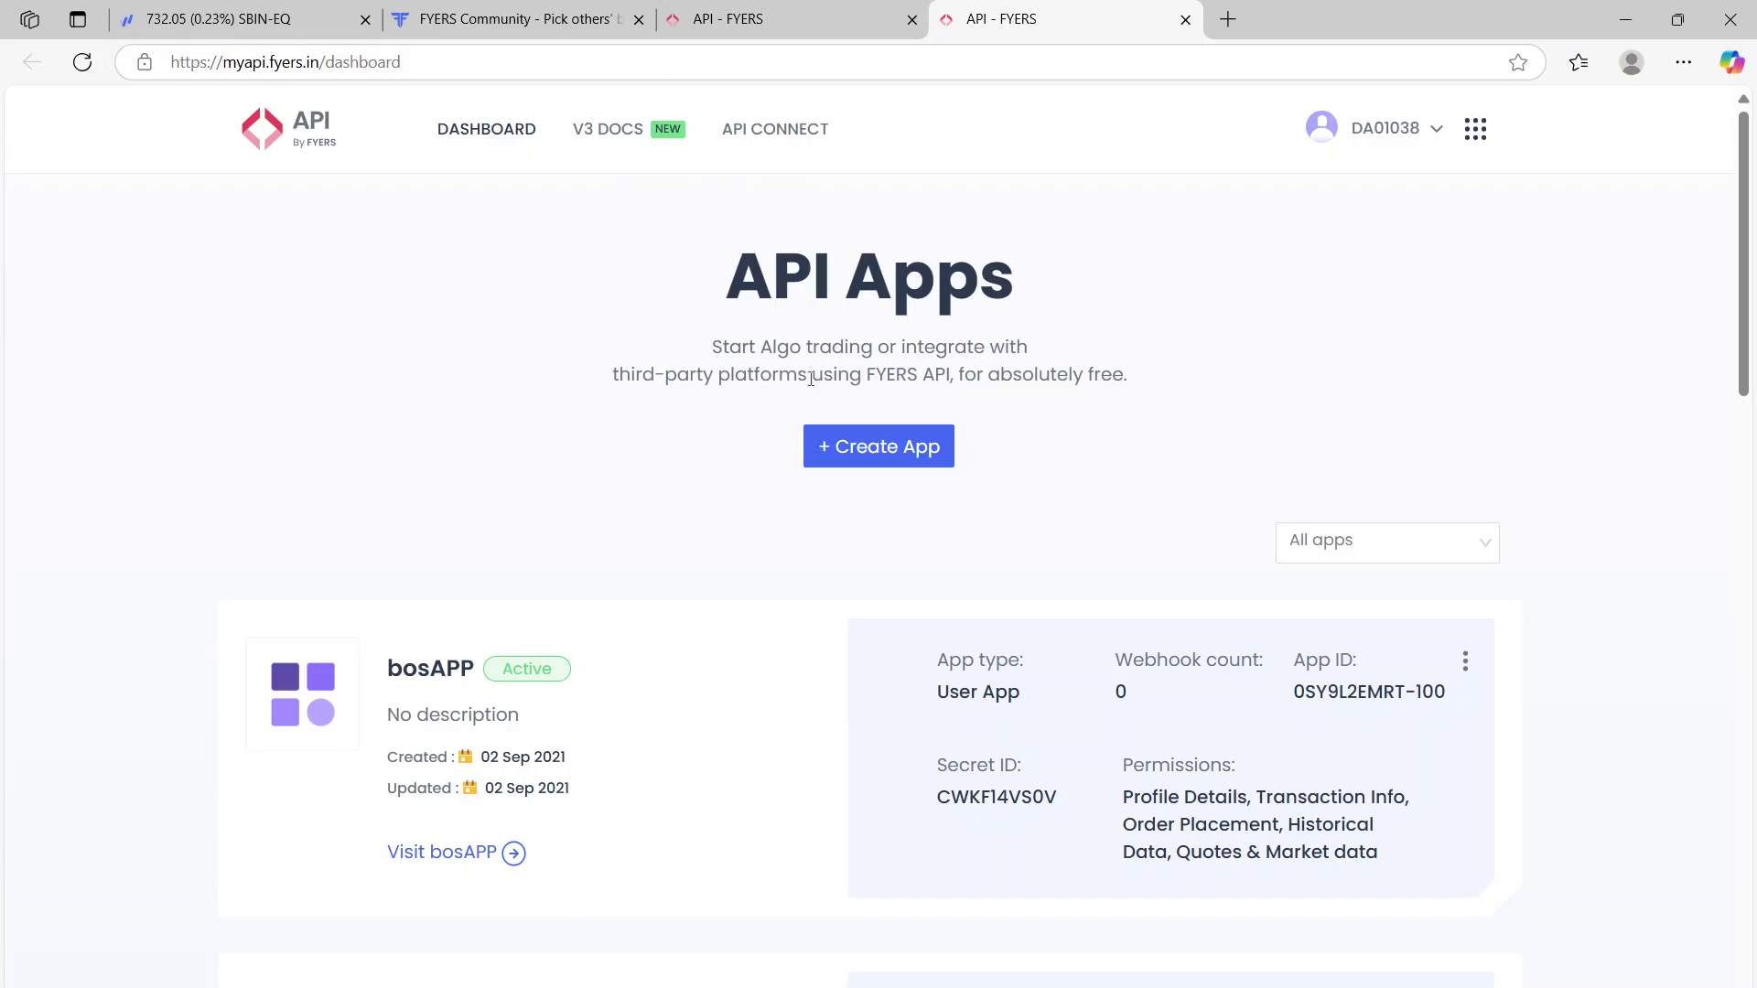
# Start a new API app and name it node_fyers
pyautogui.click(884, 448)
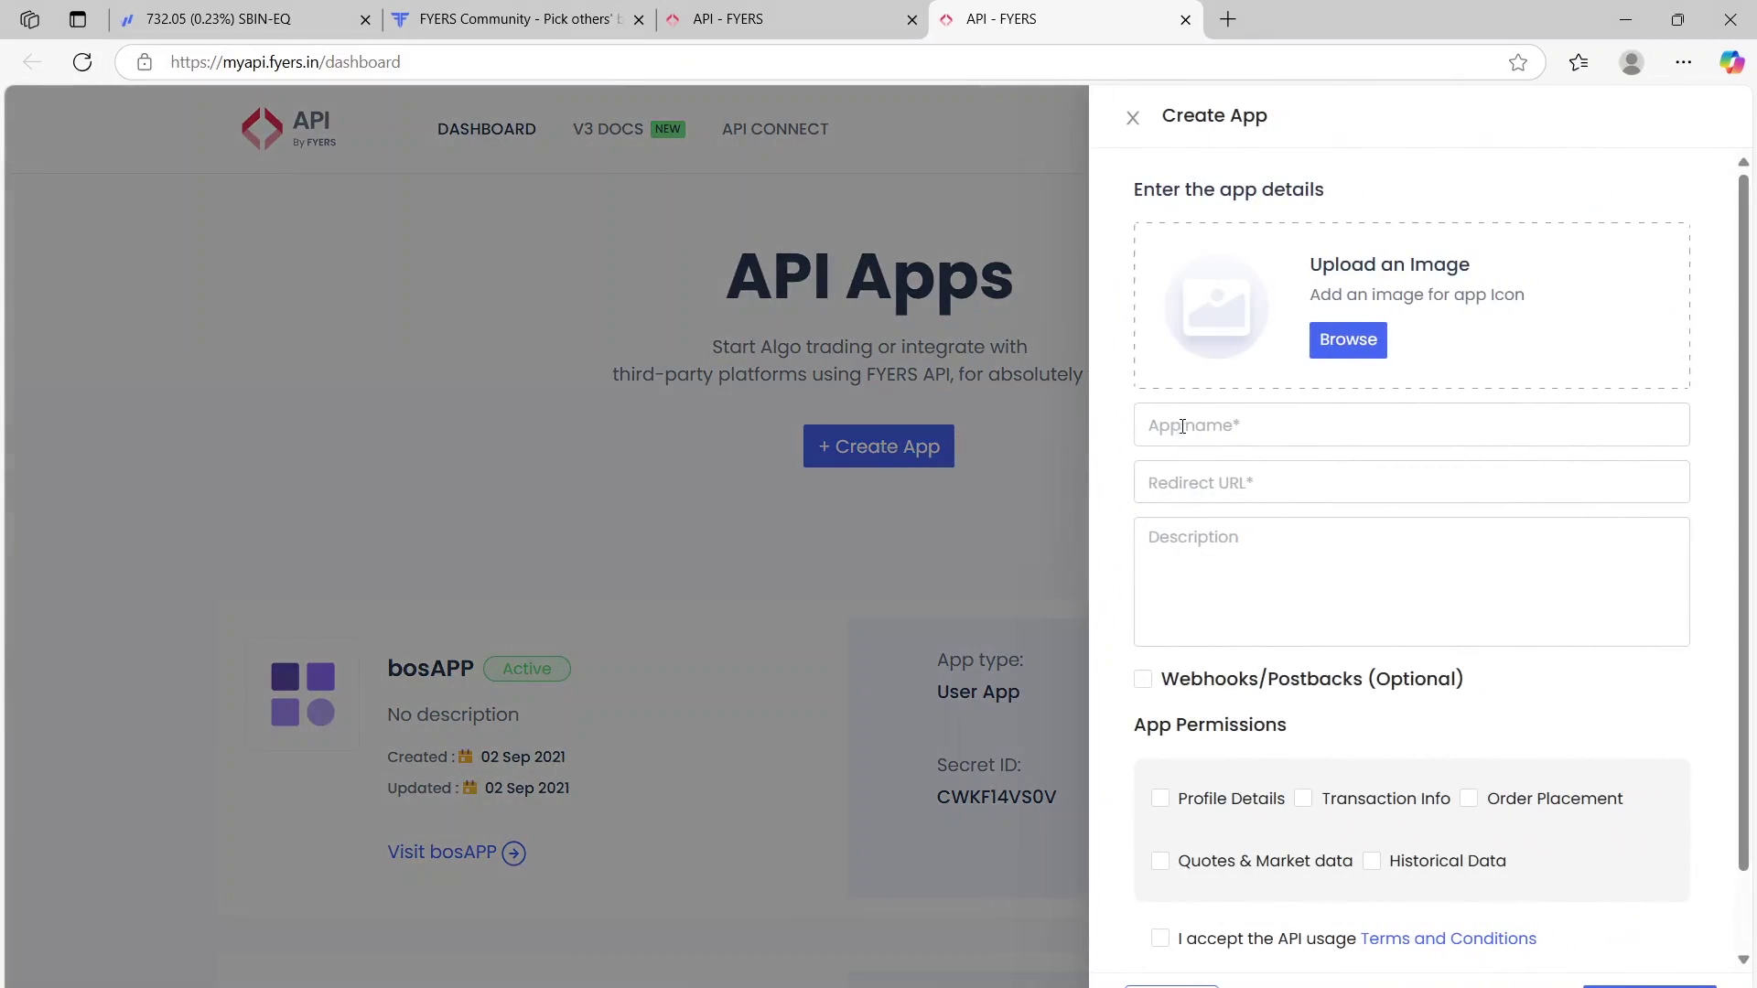
pyautogui.click(1213, 417)
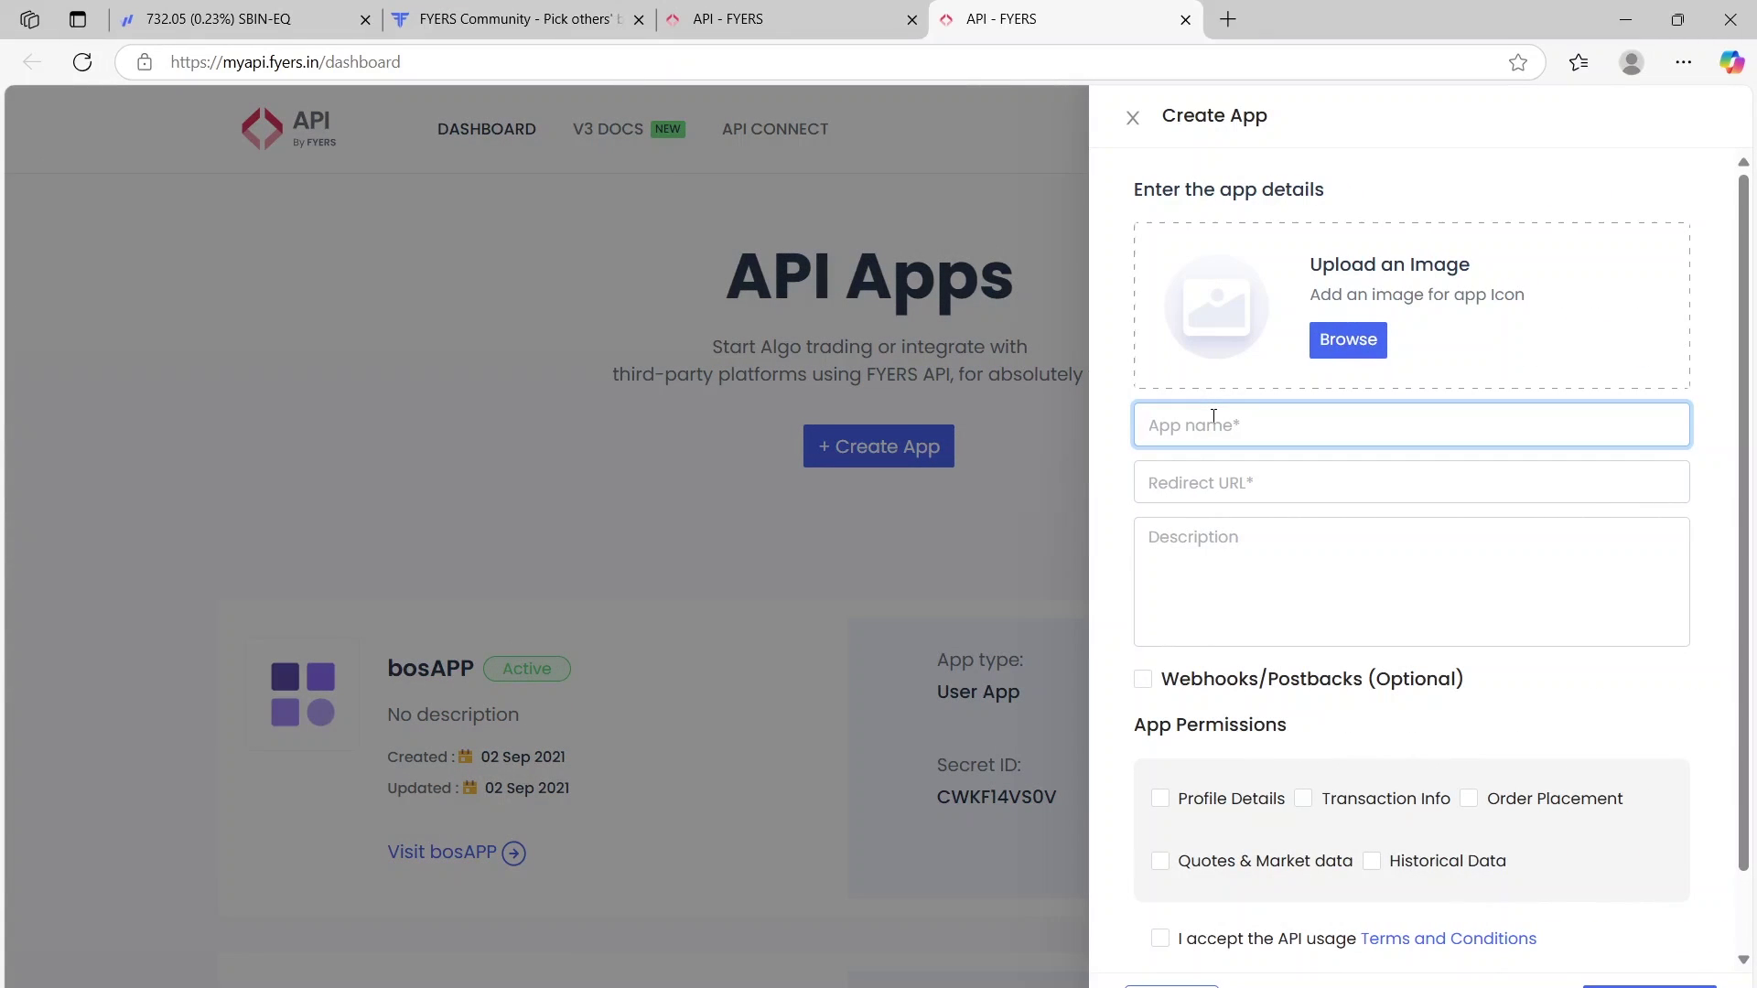
pyautogui.write('node_fyers')
pyautogui.click(1243, 481)
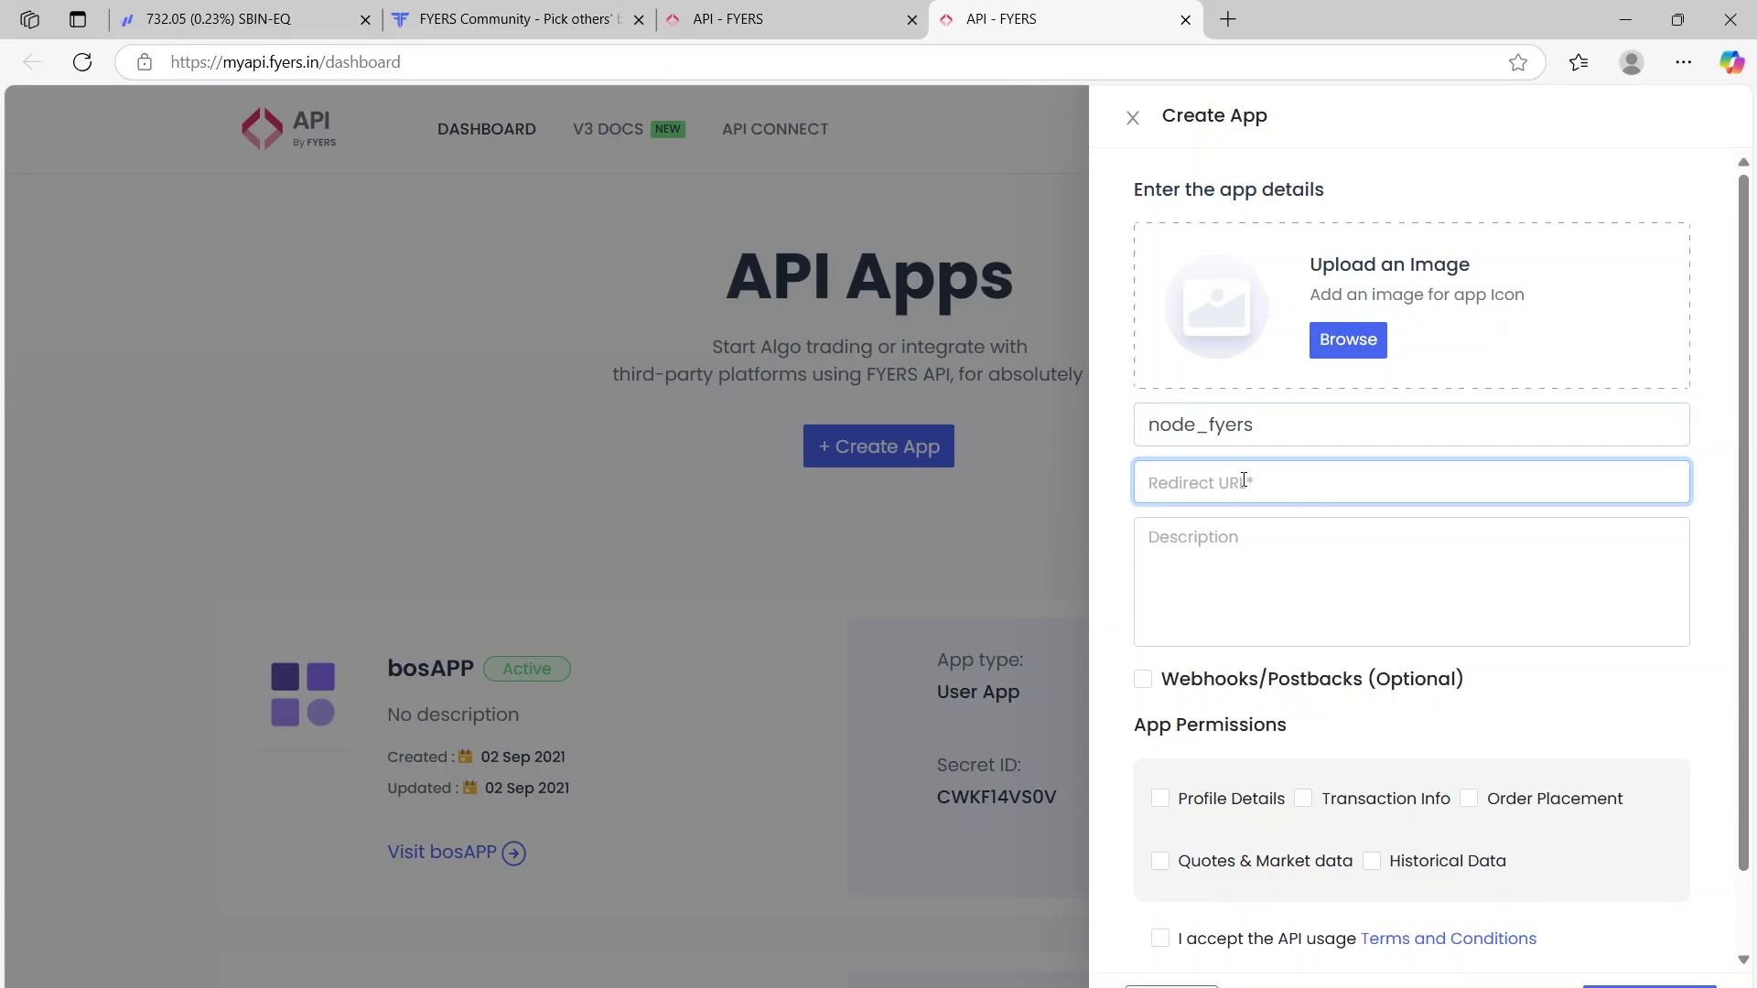
pyautogui.write('https:')
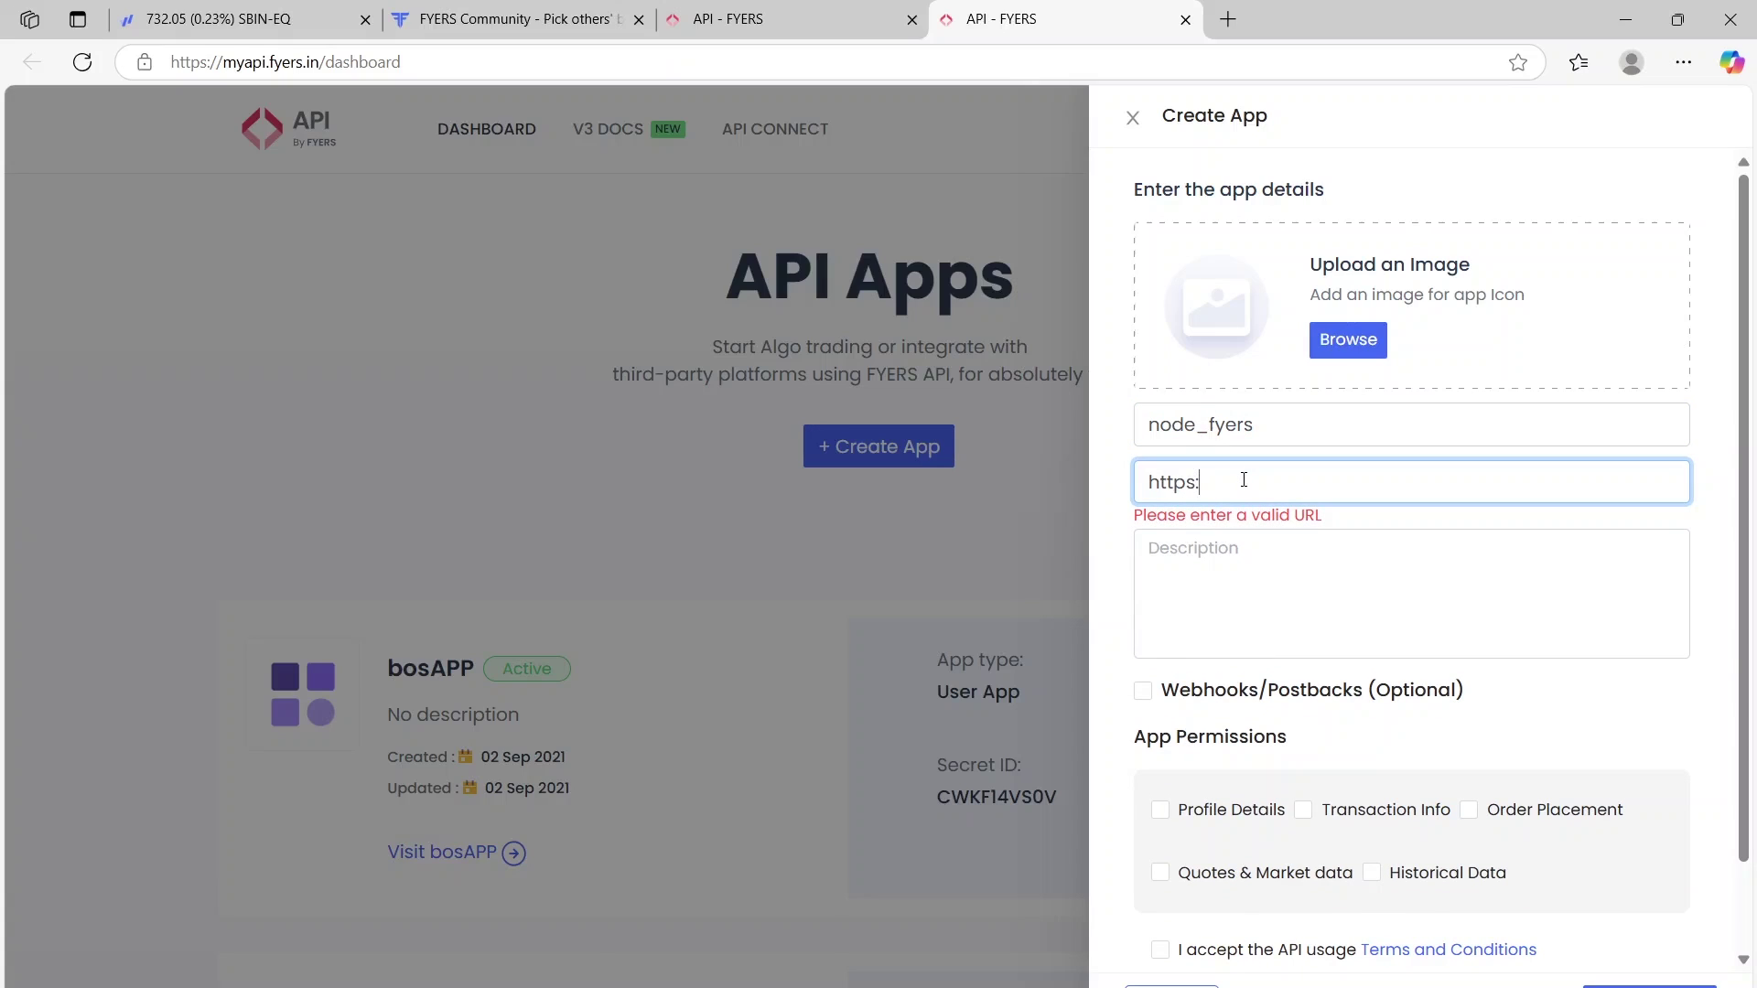
pyautogui.write('//www.google.com')
pyautogui.press('Tab')
pyautogui.write('node')
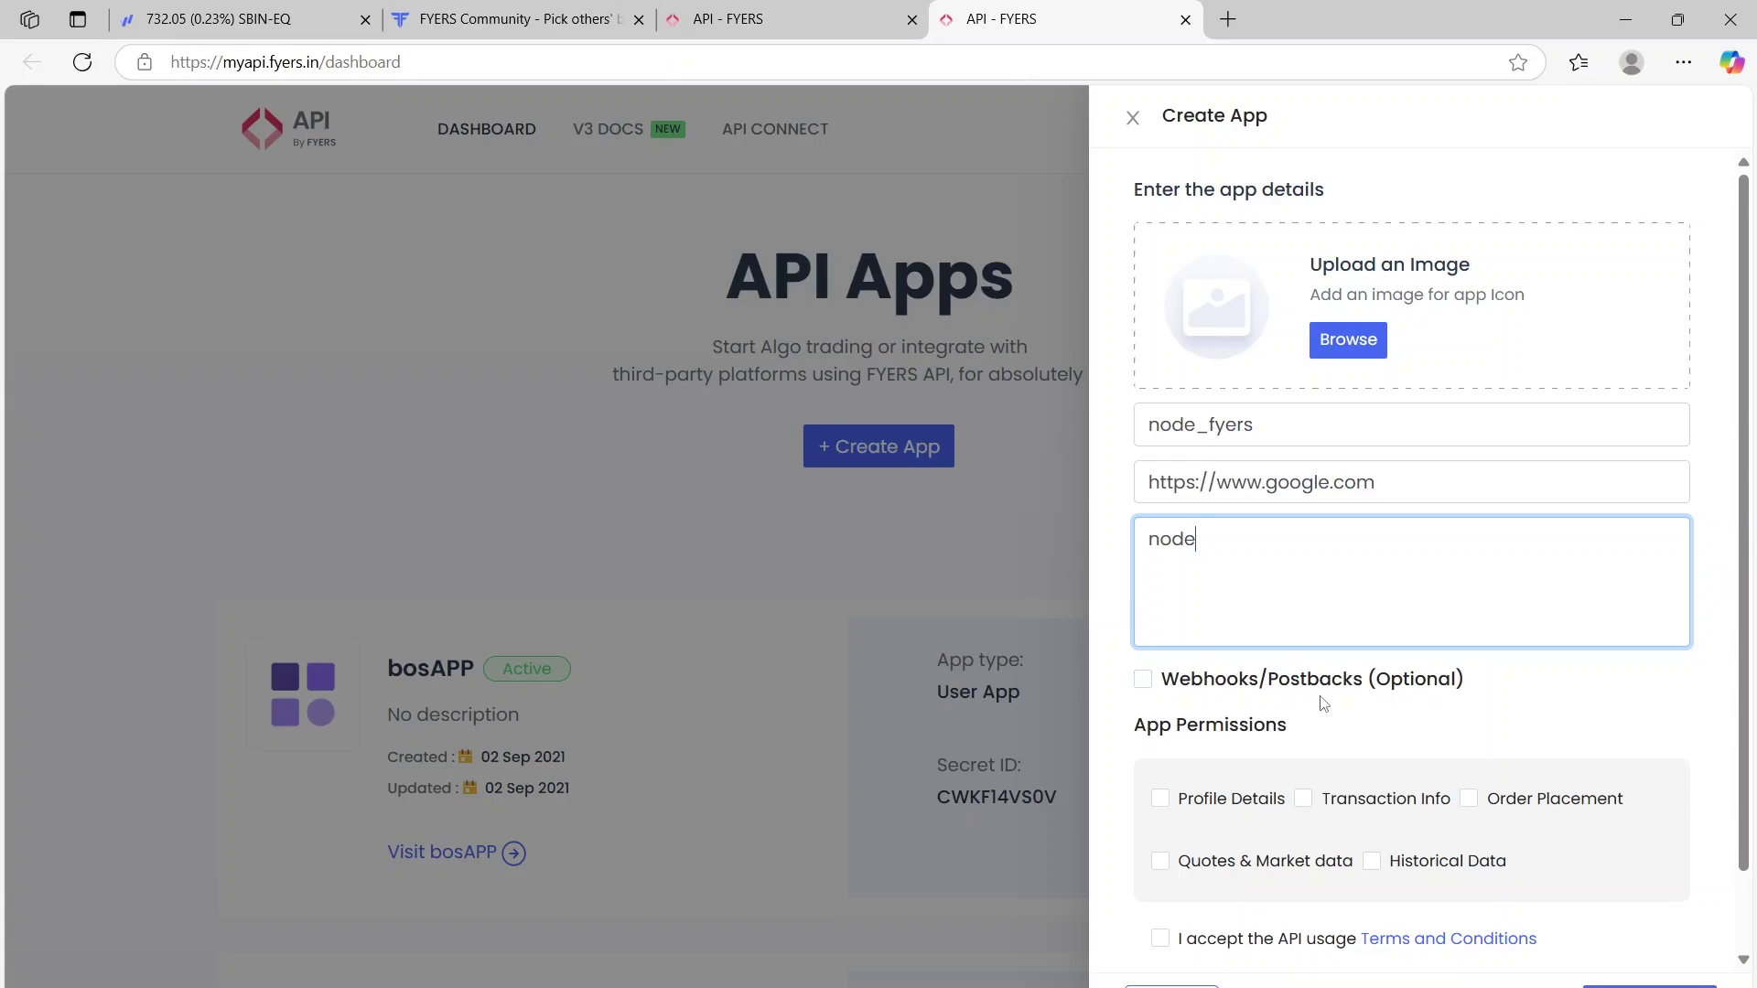
pyautogui.scroll(-1, 1324, 703)
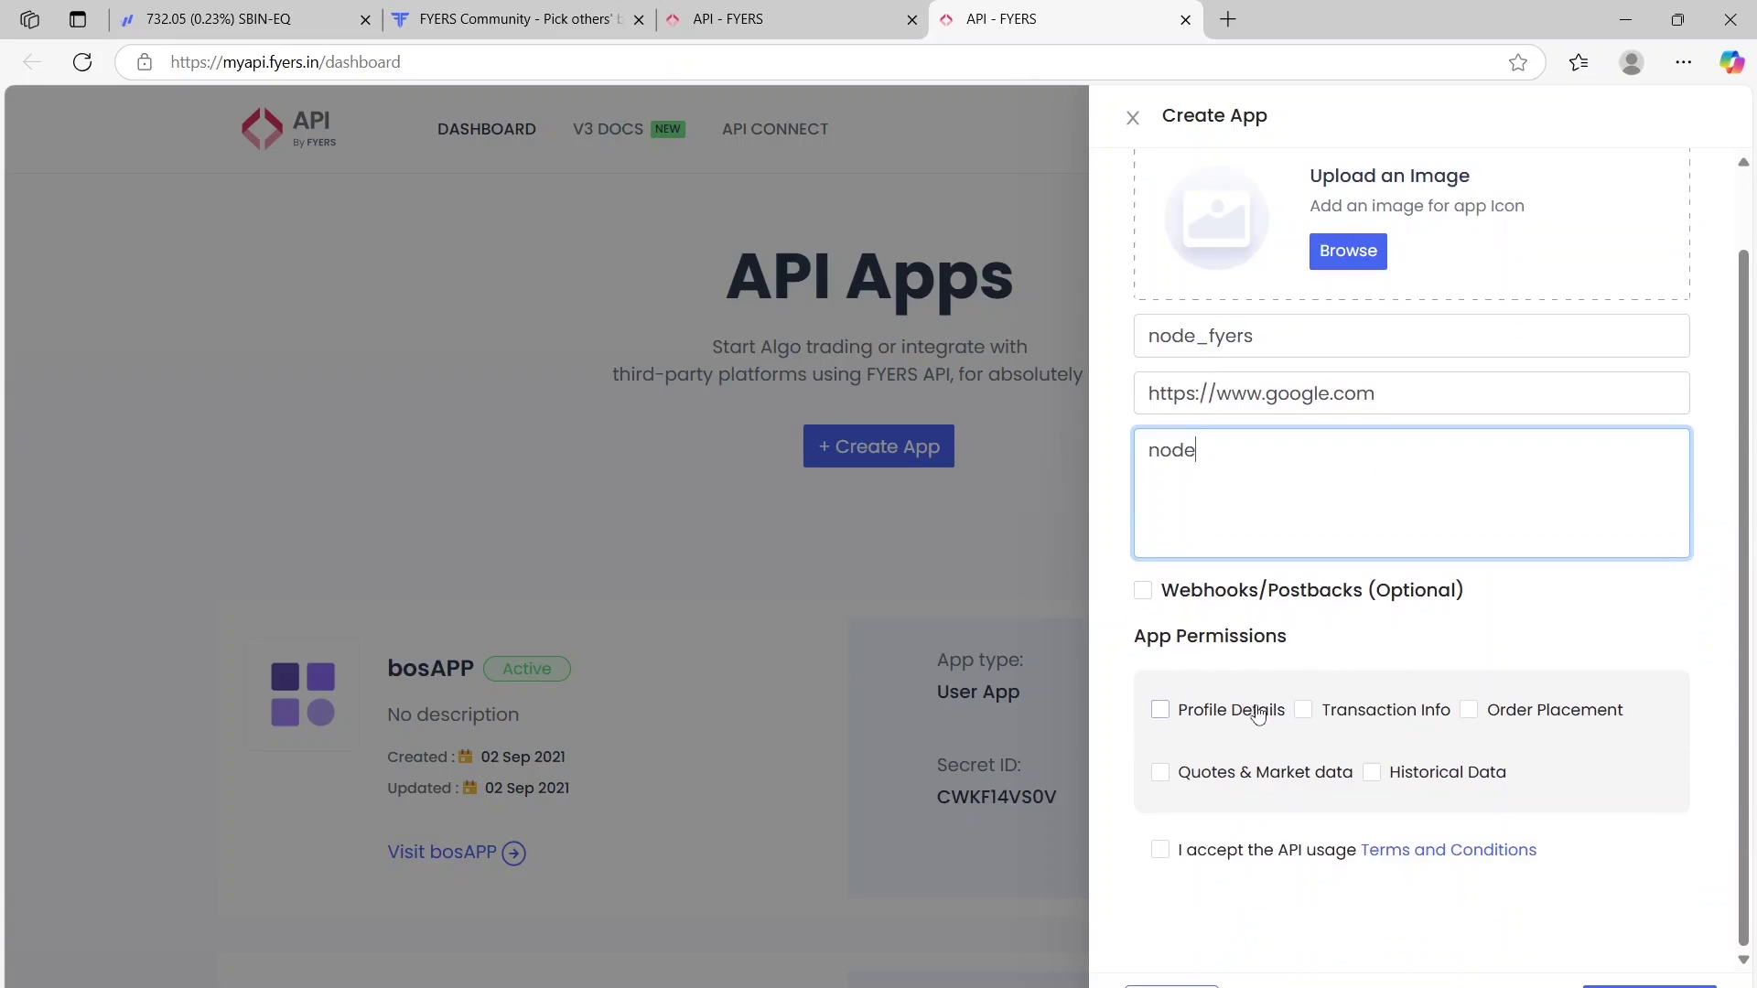
# Tick Profile Details, Transaction Info, Order Placement, Quotes & Market data, Historical Data, and accept the terms
pyautogui.click(1162, 710)
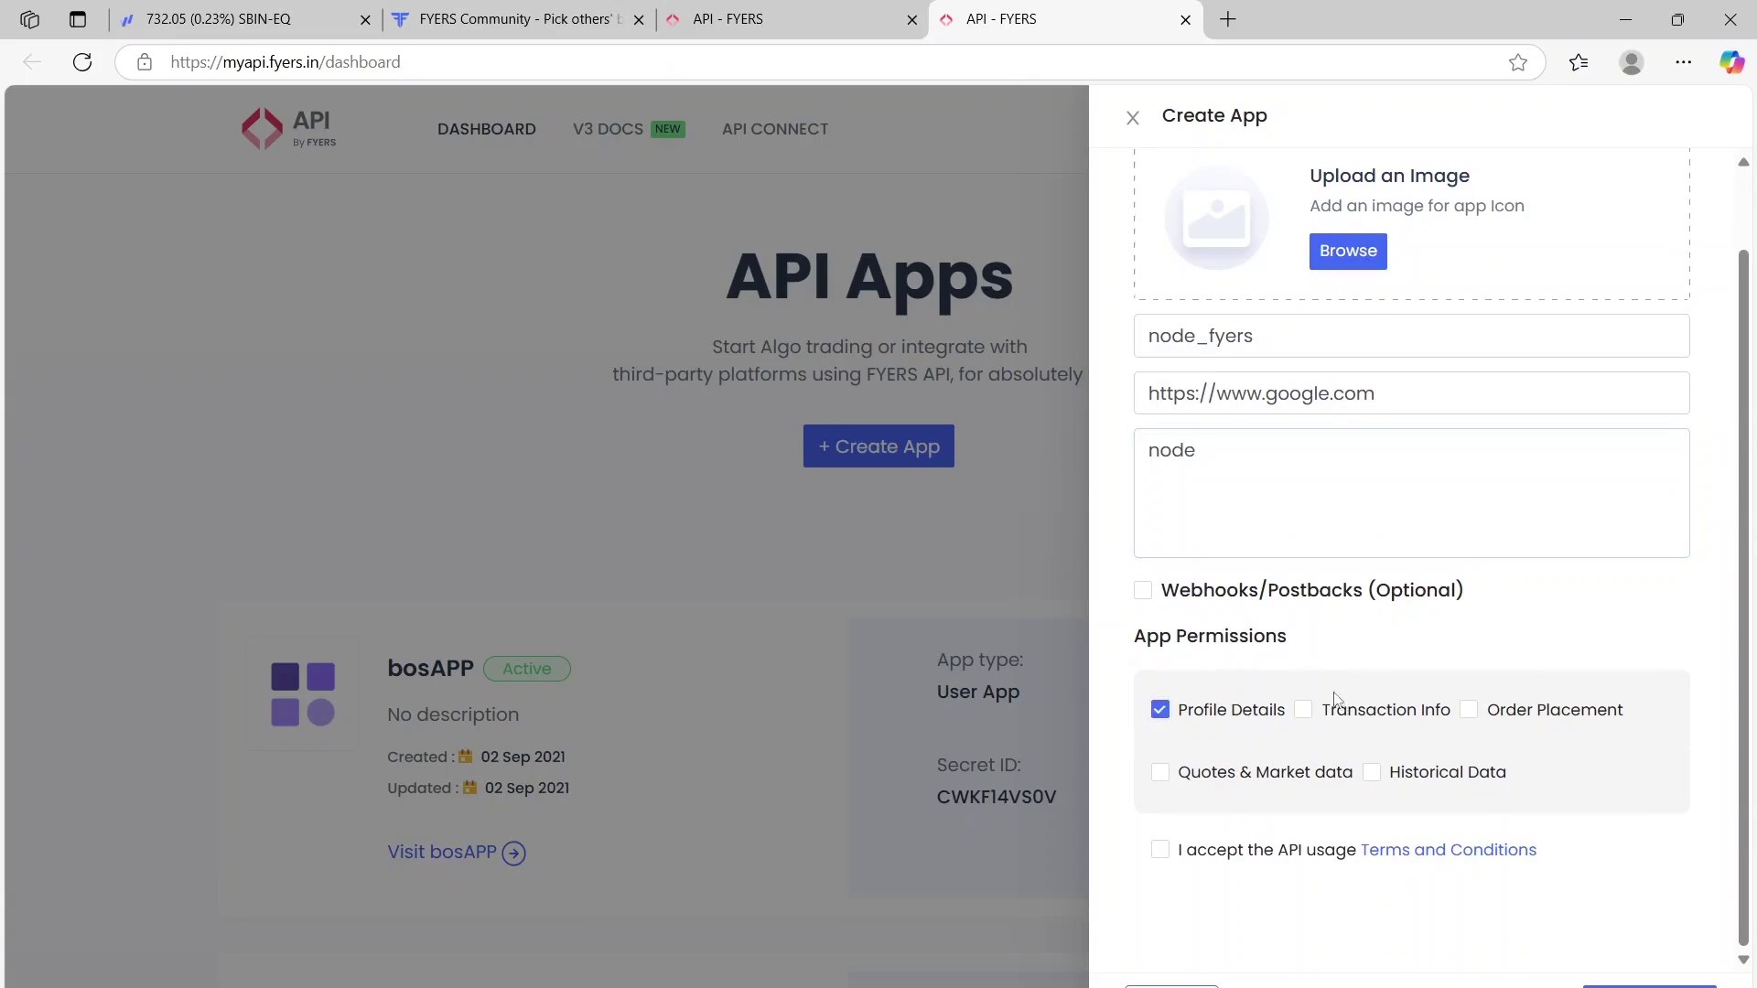
pyautogui.click(1450, 710)
pyautogui.click(1505, 715)
pyautogui.click(1301, 788)
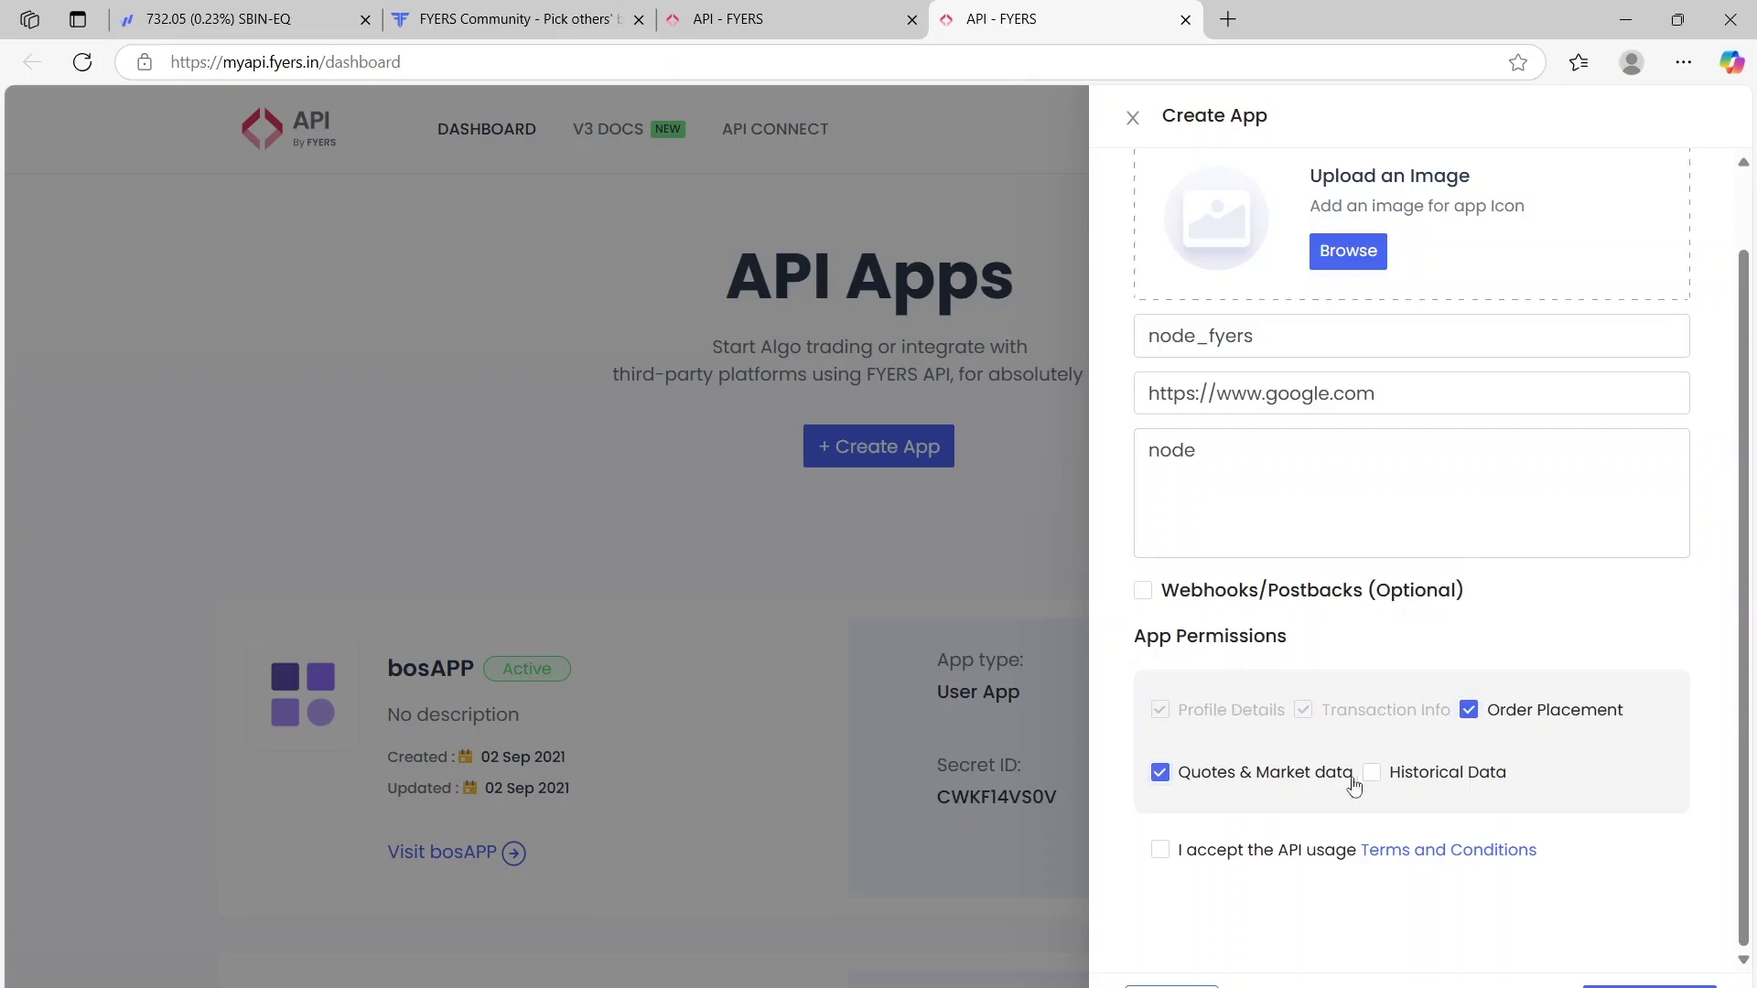
pyautogui.click(1411, 779)
pyautogui.click(1205, 856)
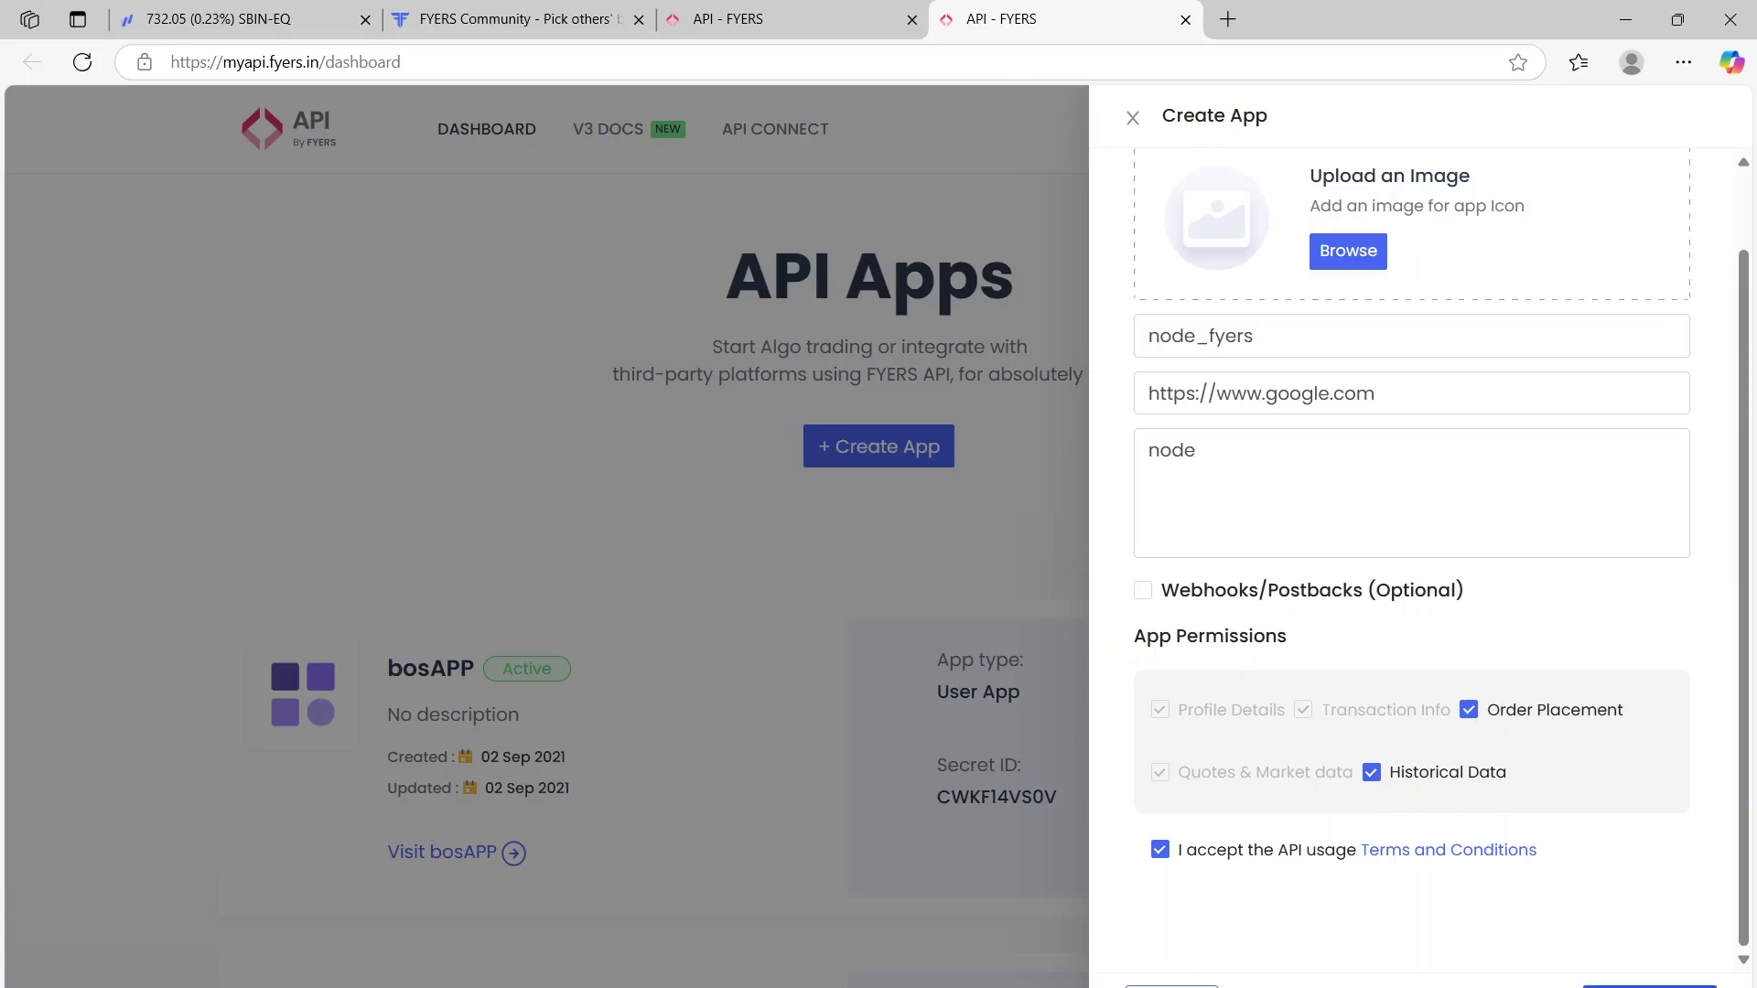
# Submit the node_fyers app and select its App ID and Secret ID for copying
pyautogui.click(1592, 984)
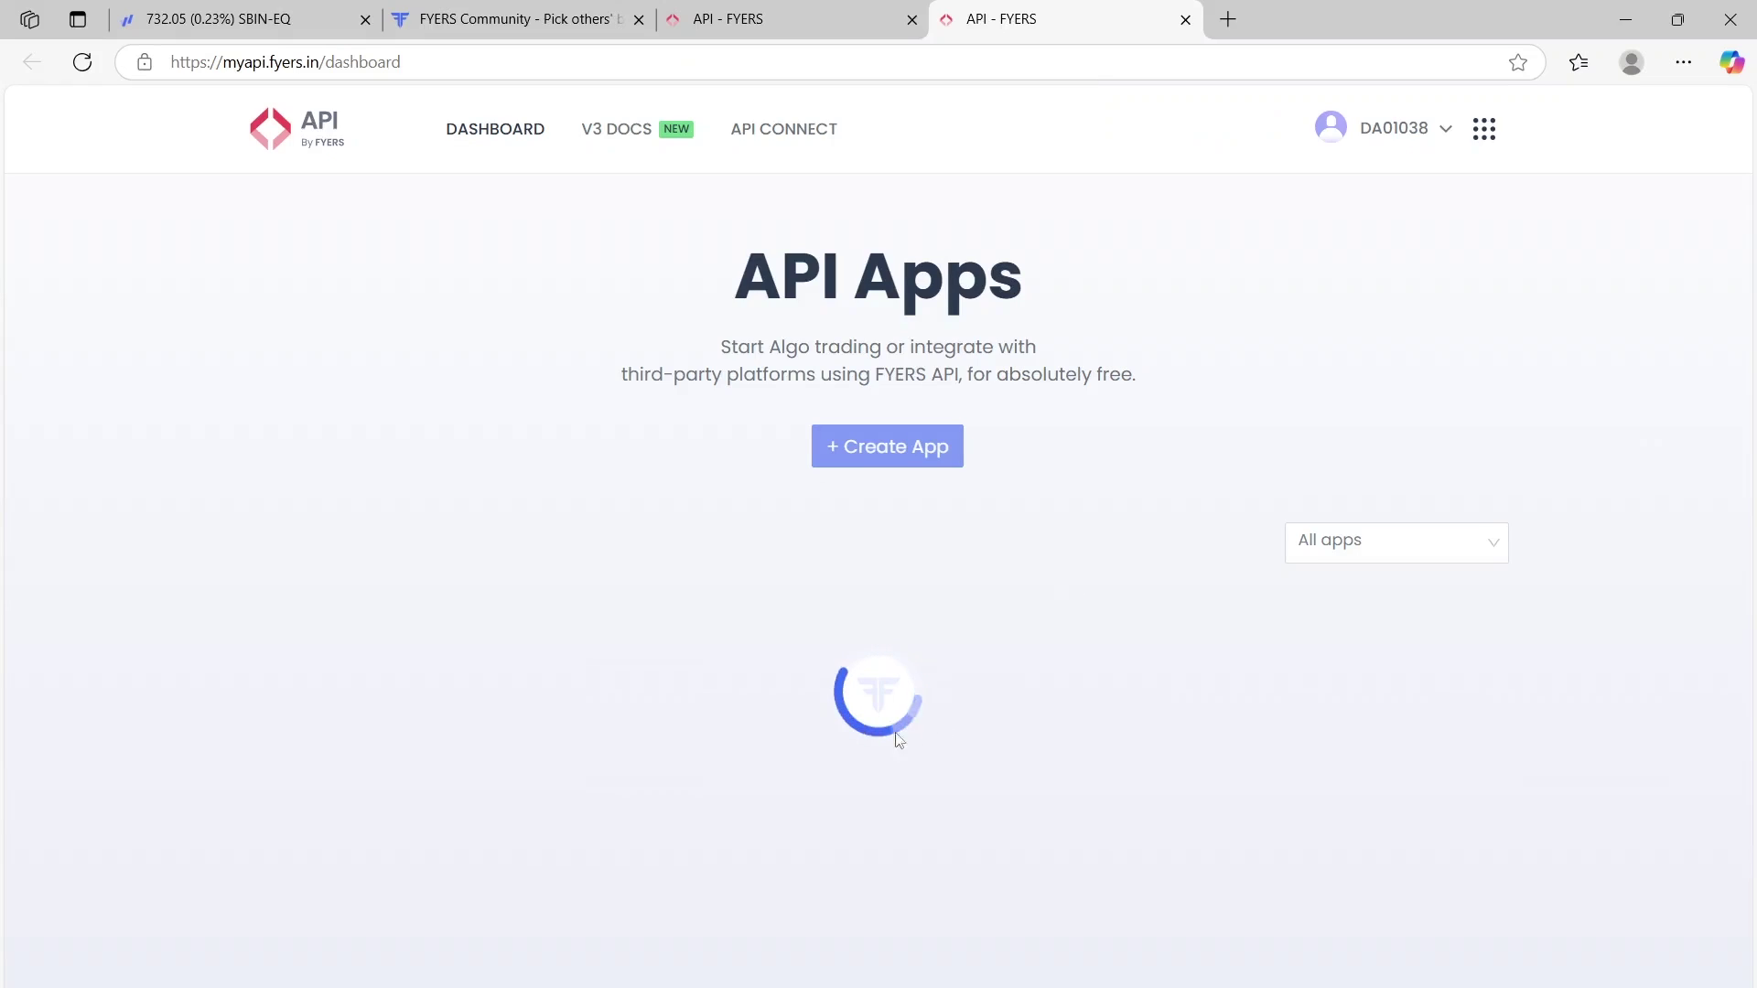
pyautogui.scroll(-10, 1002, 742)
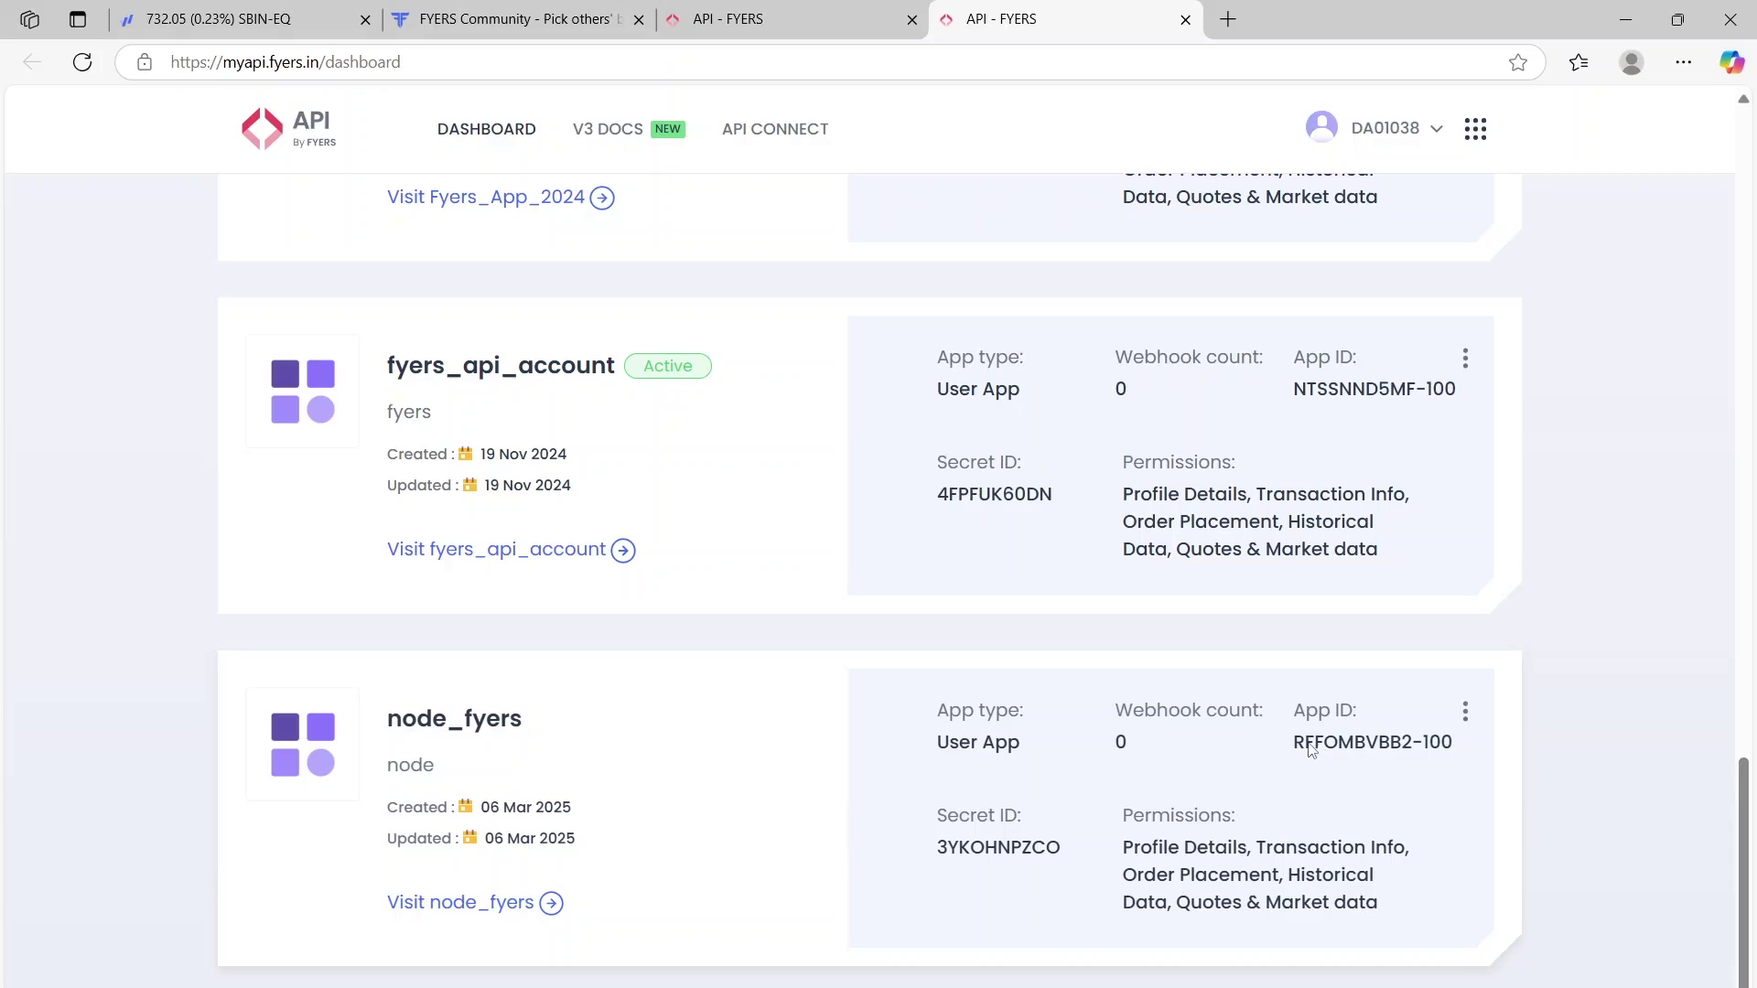
pyautogui.moveTo(1305, 743); pyautogui.dragTo(1452, 743)
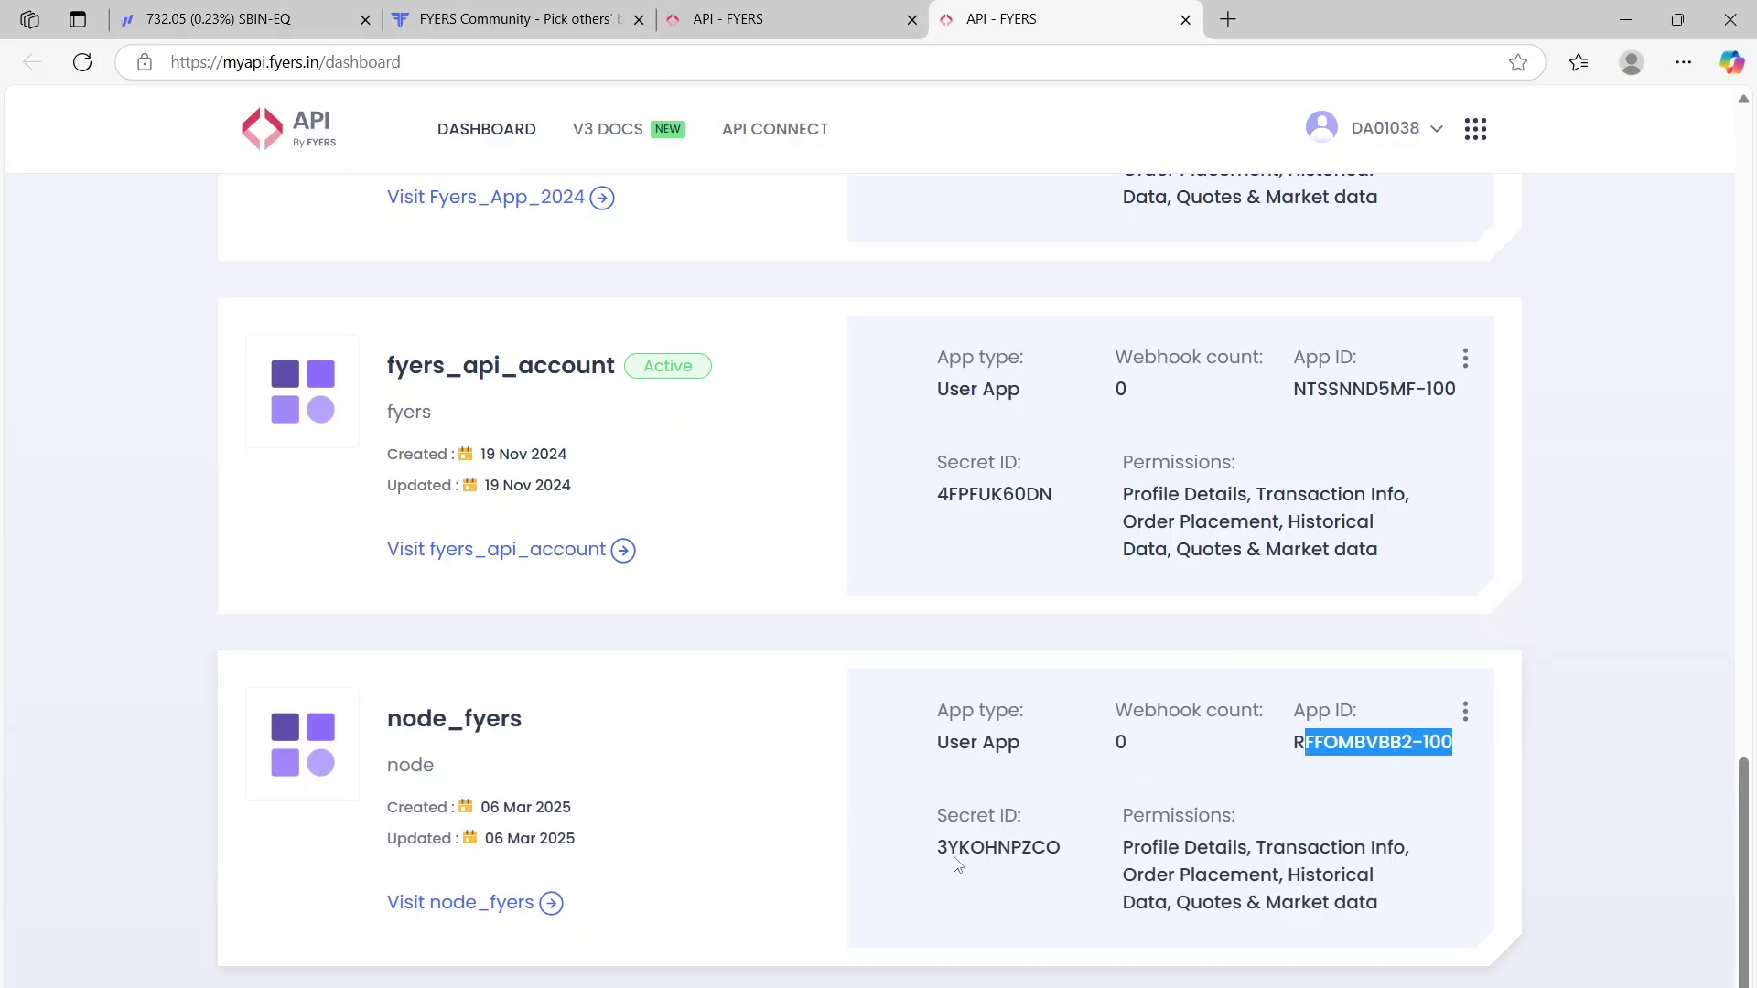
pyautogui.moveTo(937, 848); pyautogui.dragTo(1040, 854)
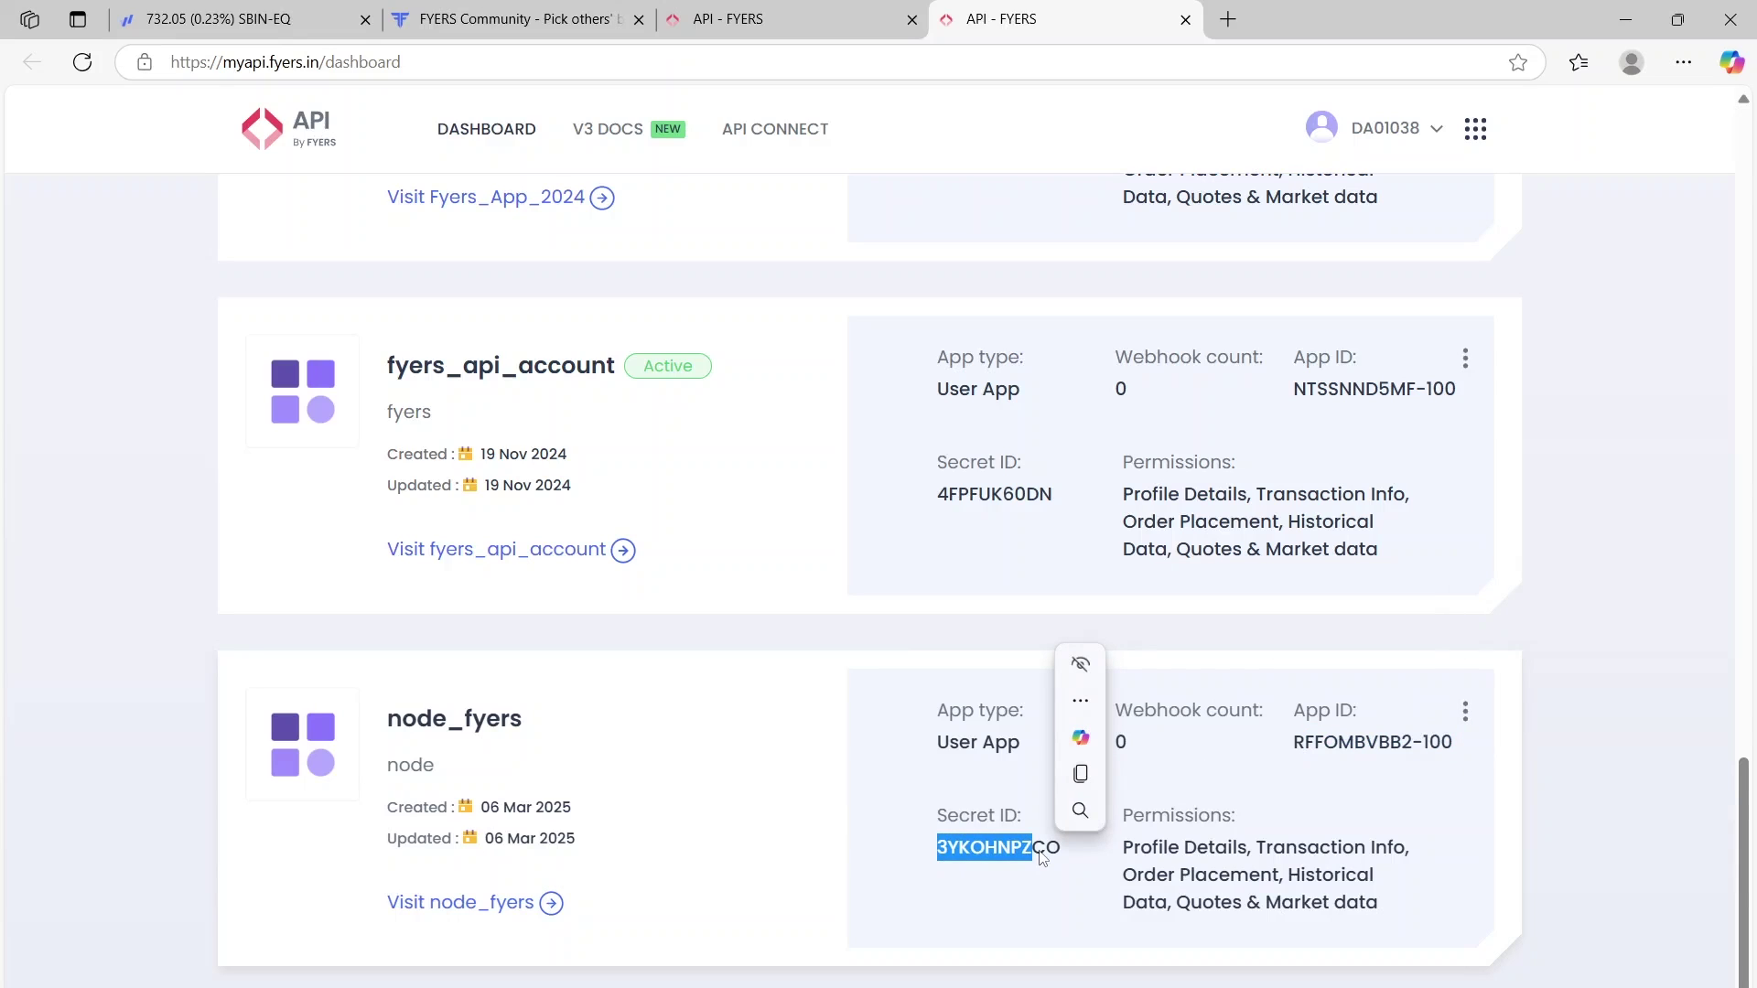